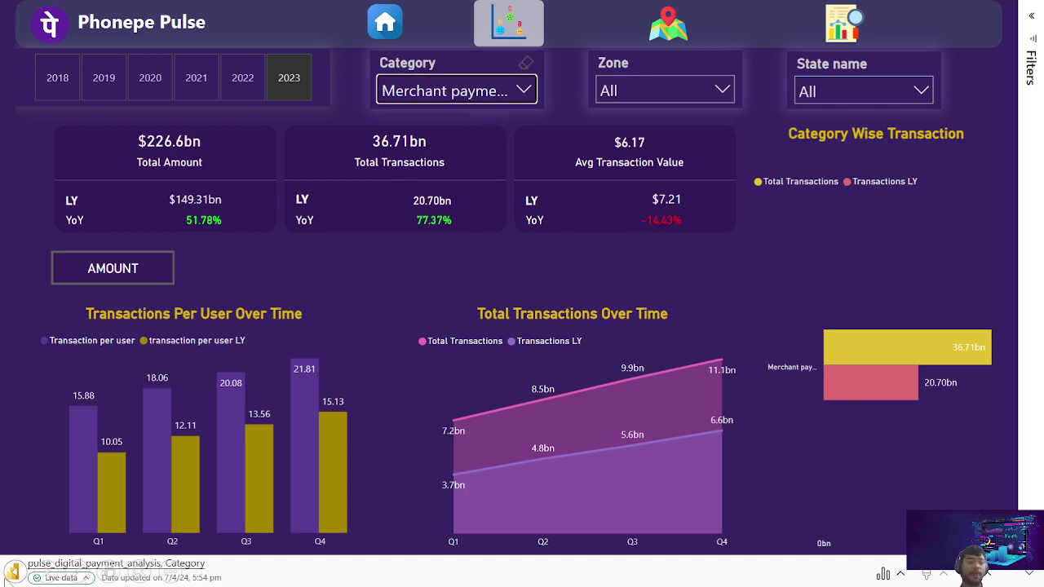
- Consult the Research Questions slide and clear the Merchant payments category filter on the Phonepe Pulse report
key(alt+Tab)
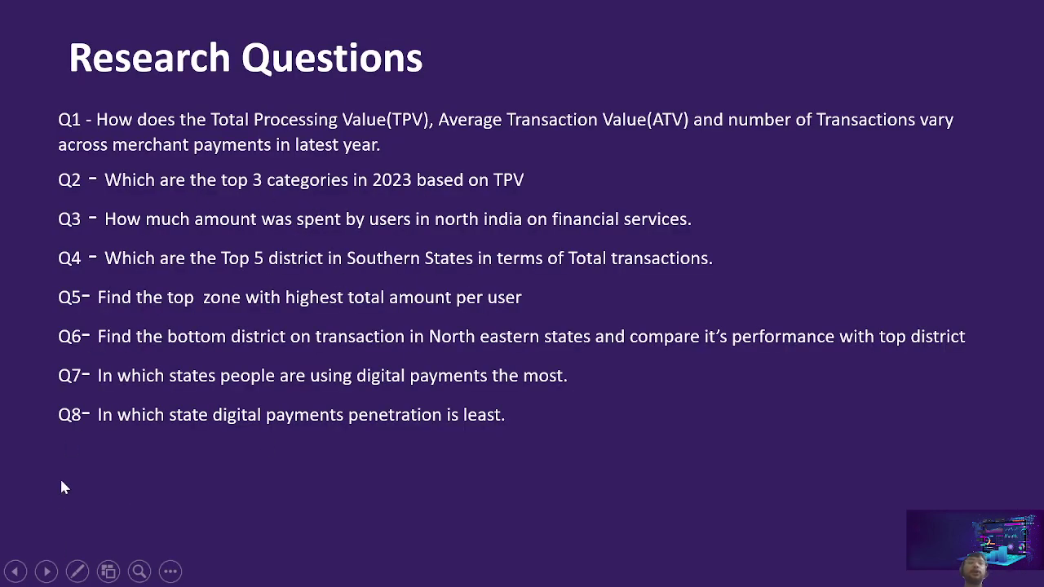
key(alt+Tab)
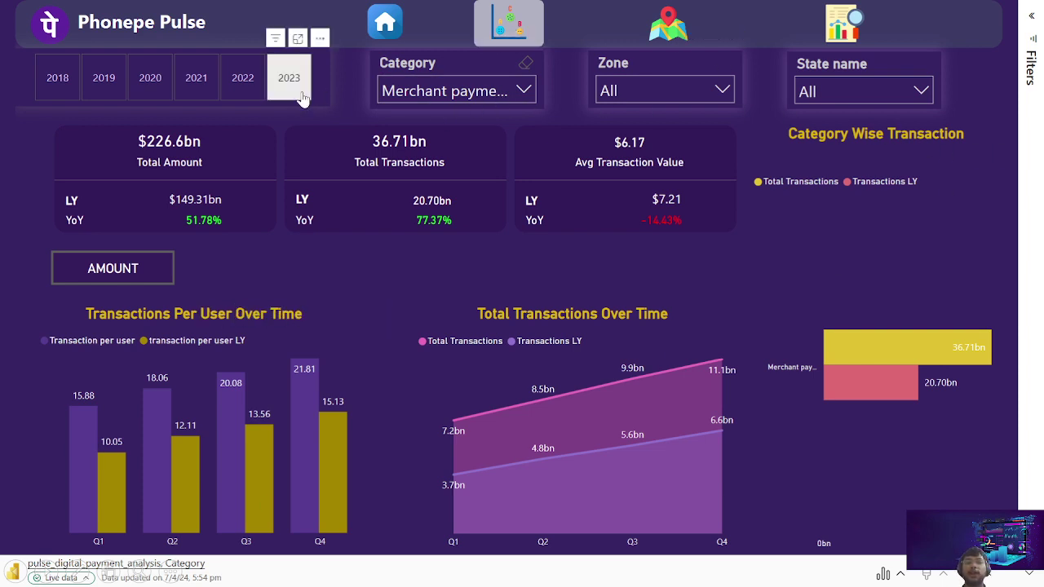
click(489, 100)
click(473, 142)
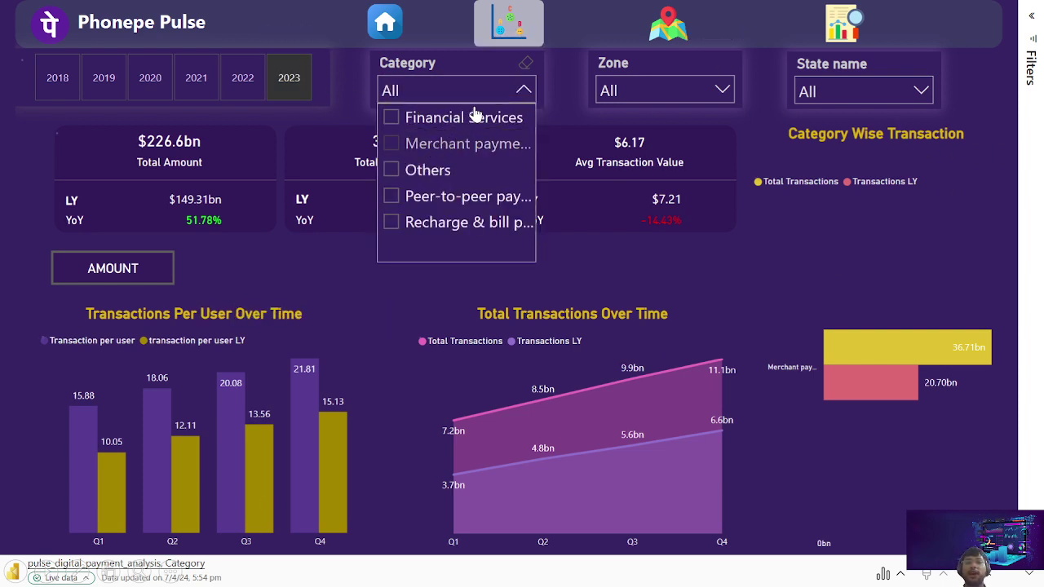
click(485, 90)
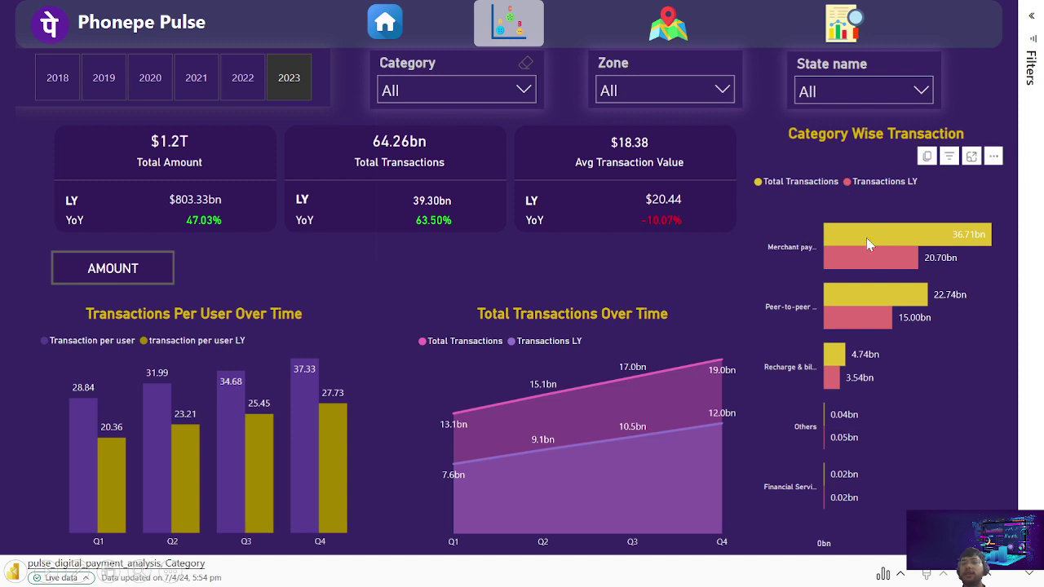
- Switch the category page's charts from transactions to amounts and recheck the Research Questions slide
click(94, 267)
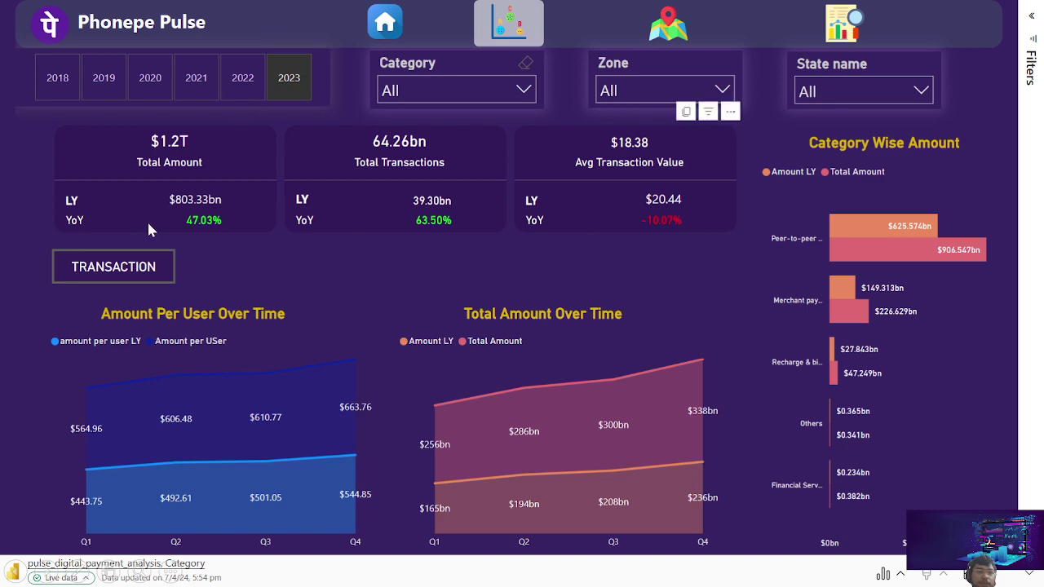
click(14, 572)
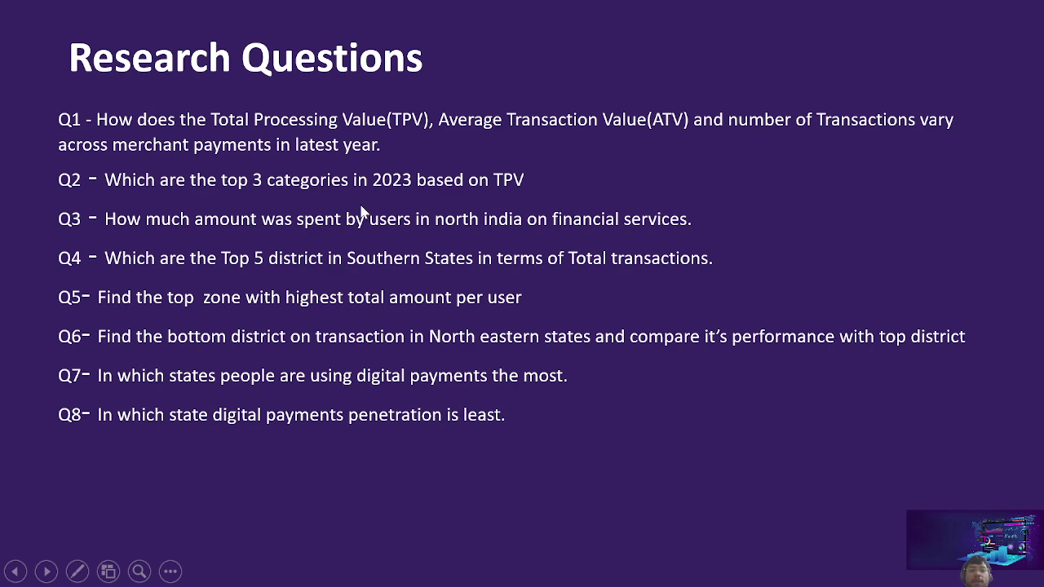
click(47, 571)
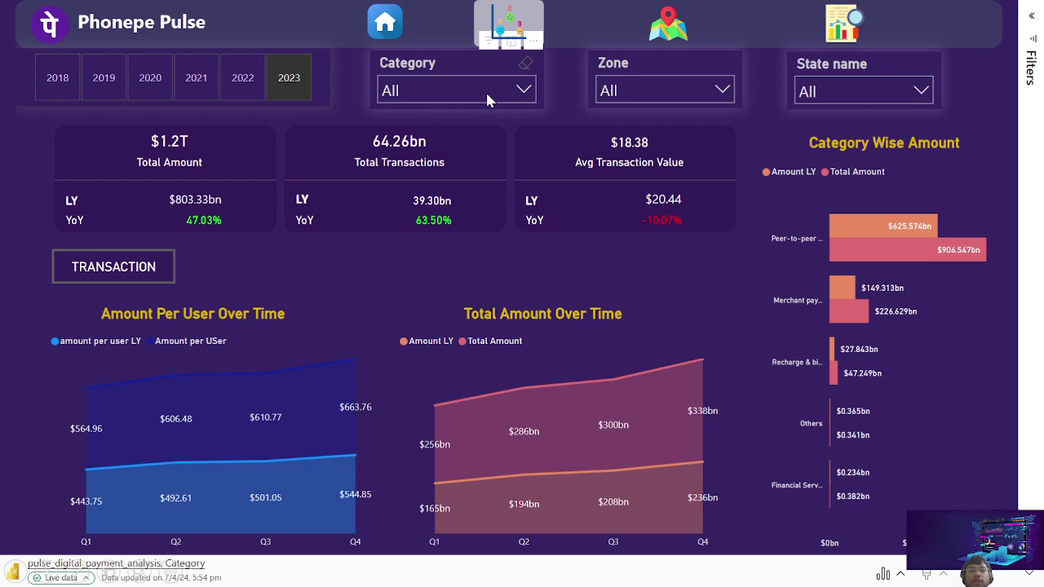
- Filter the category page to the North zone and the Financial Services category
click(612, 90)
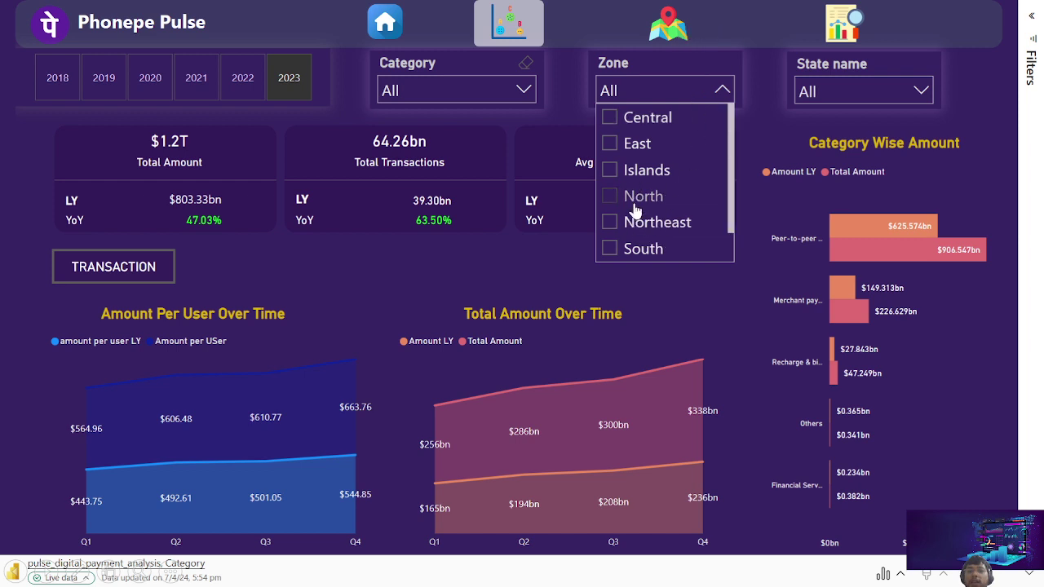
click(635, 204)
click(693, 89)
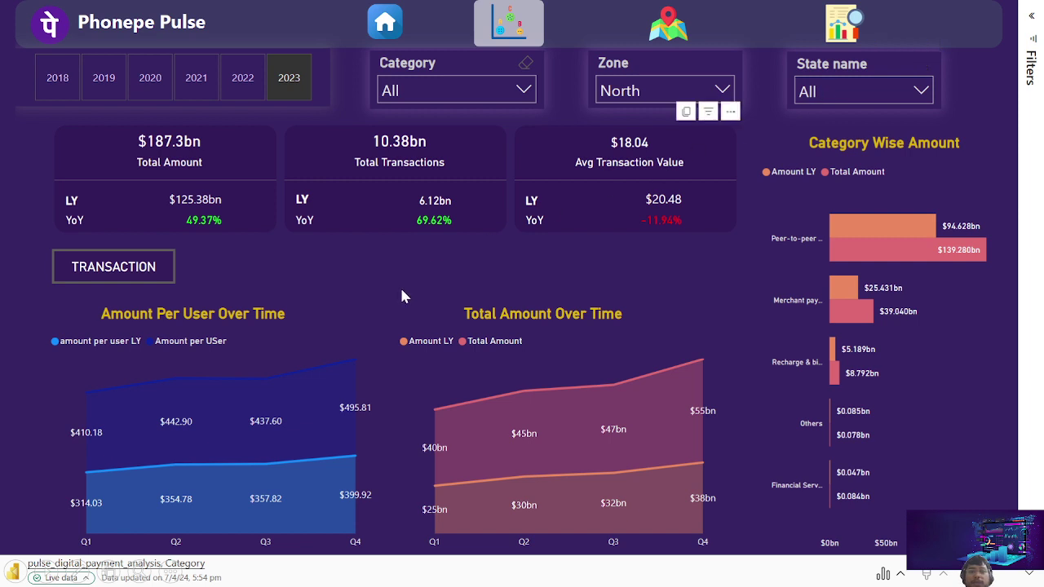
mouse_move(240, 398)
click(457, 89)
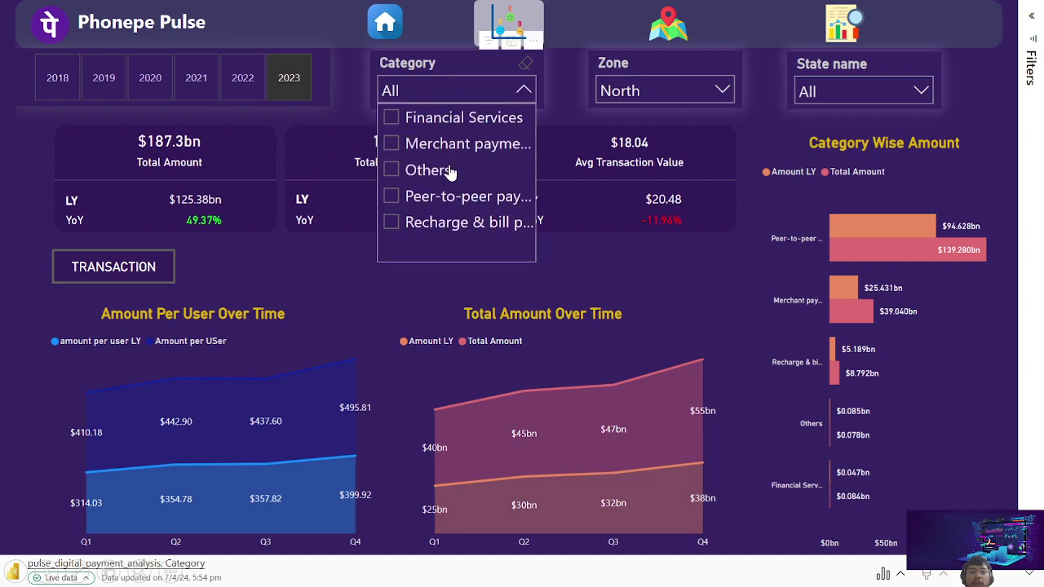
click(431, 231)
click(448, 124)
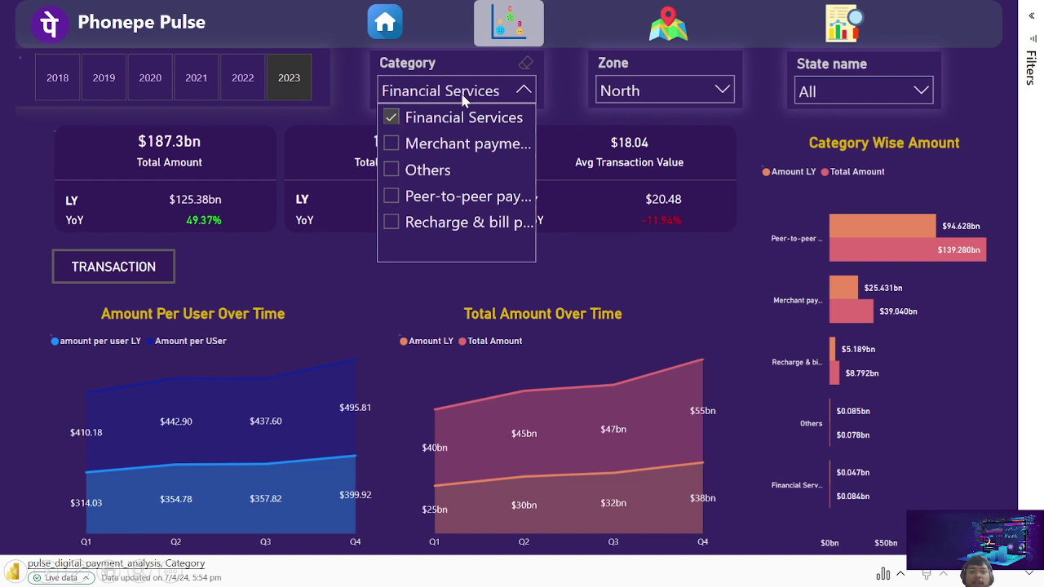
click(462, 97)
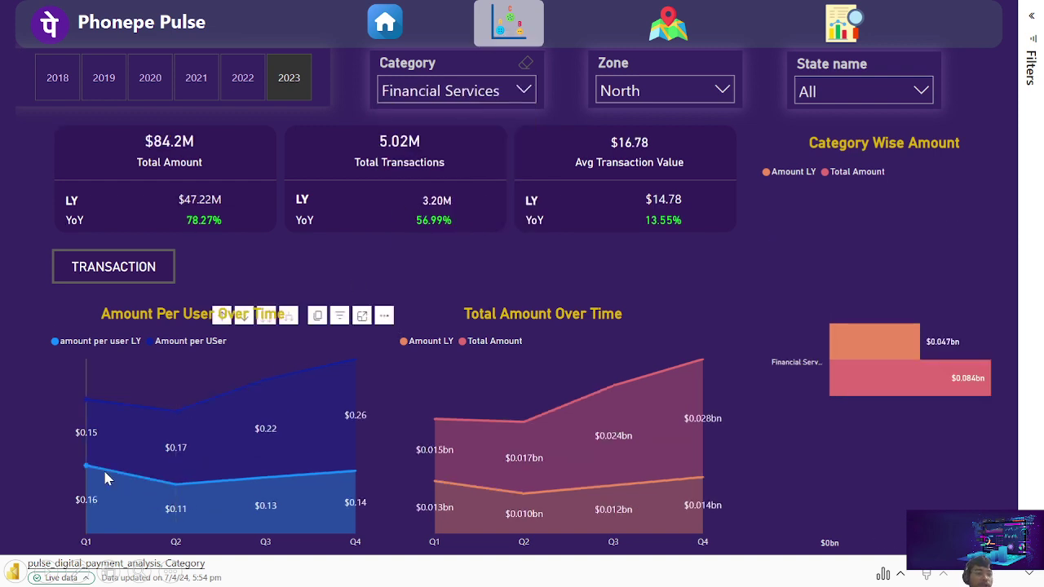
- Examine the quarterly amount charts for financial services in the North zone and recheck the Research Questions slide
mouse_move(84, 426)
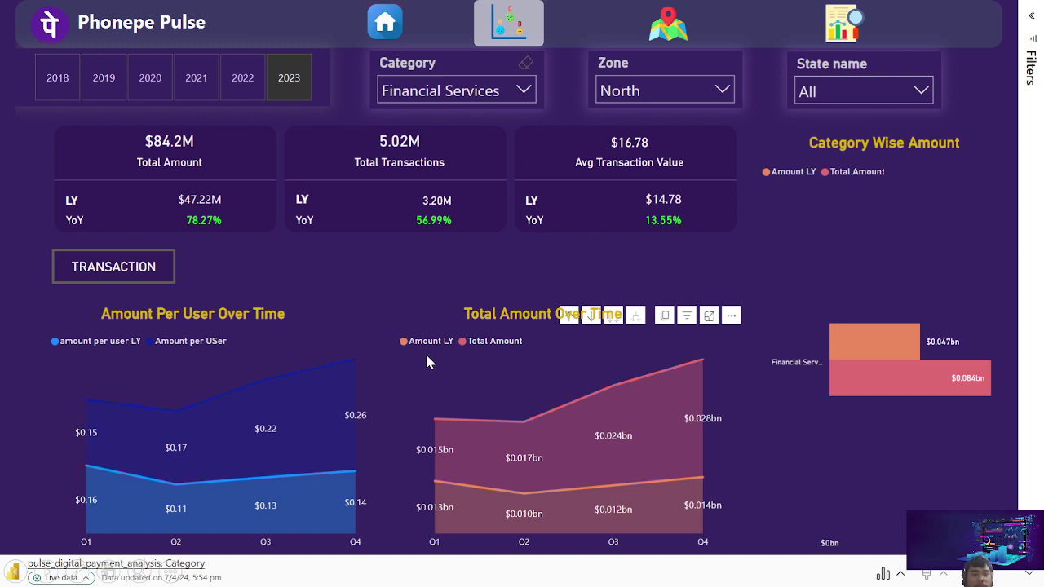
mouse_move(408, 360)
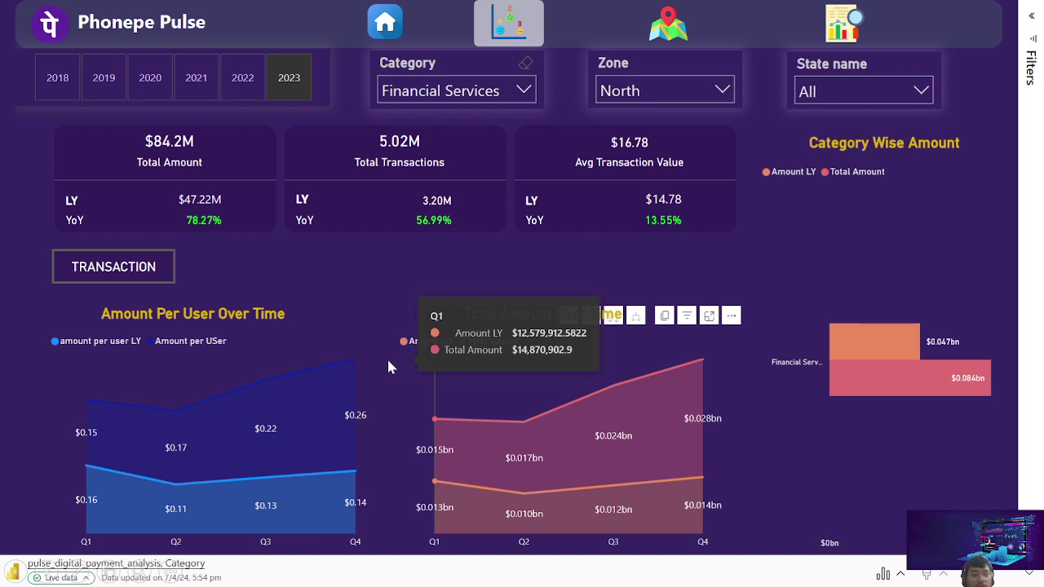
mouse_move(354, 370)
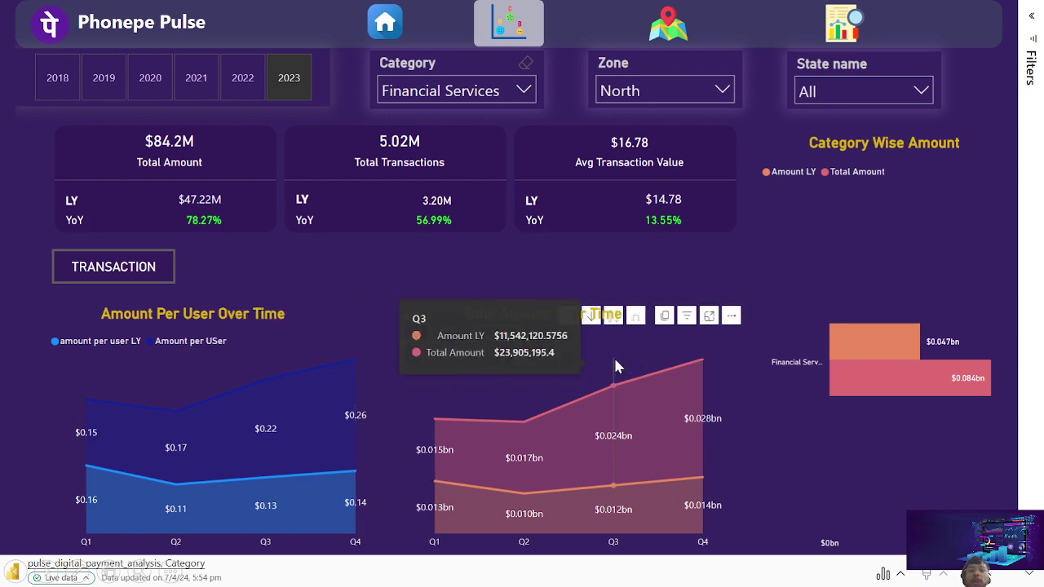
click(16, 571)
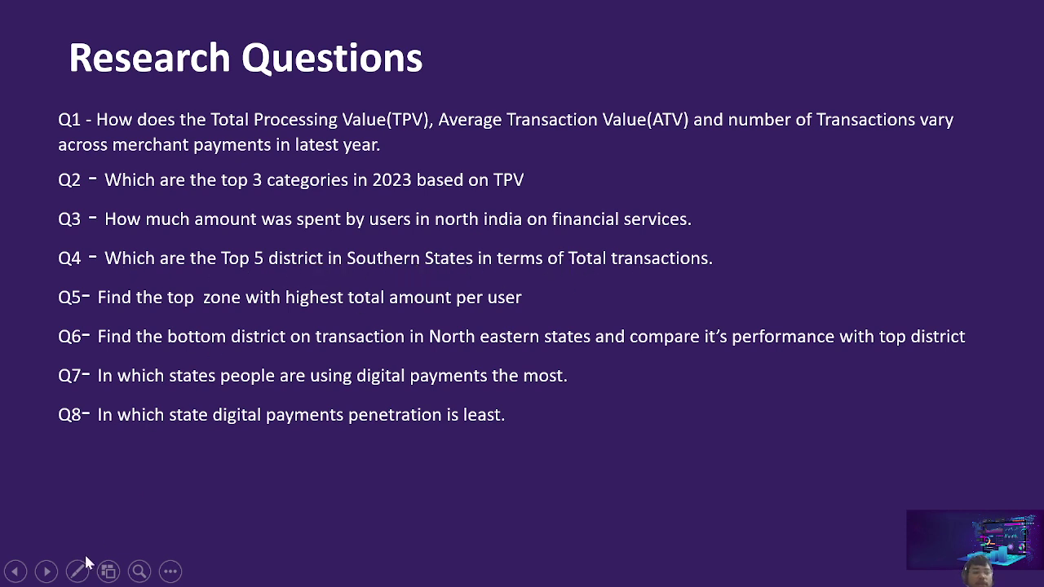
click(46, 574)
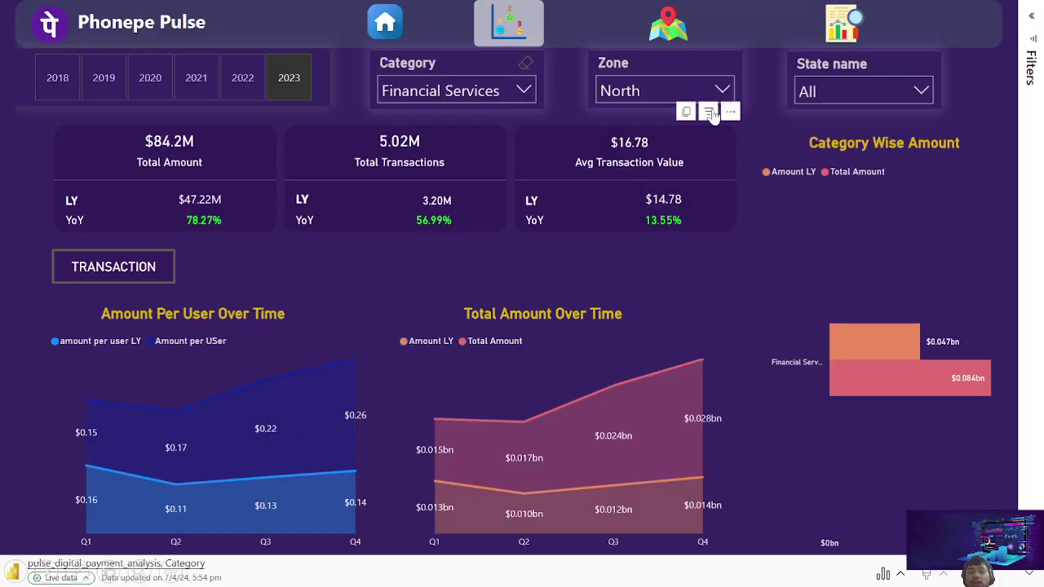
- Open the State View report page and set its zone filter to South
click(668, 31)
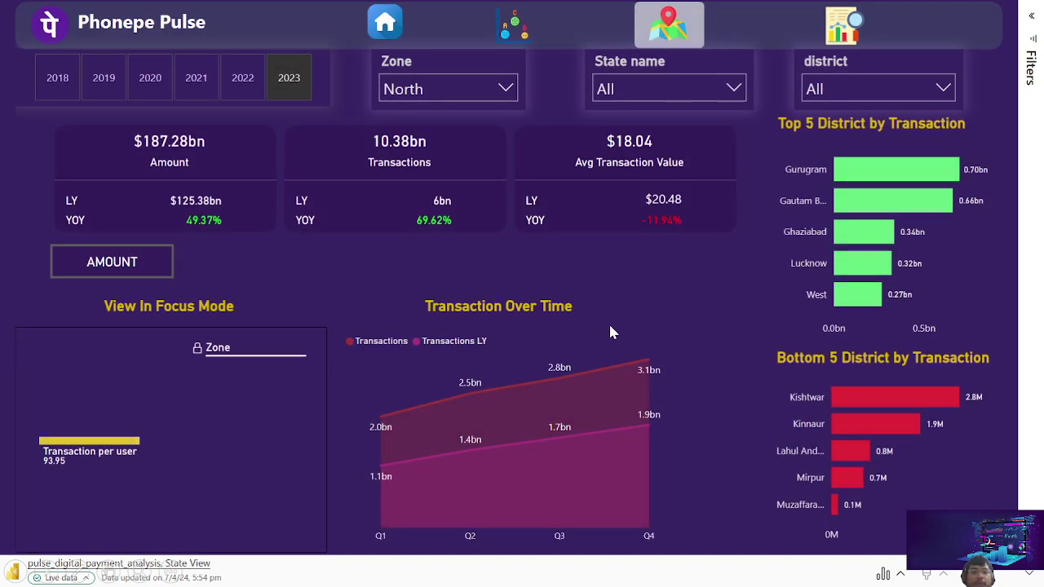
click(485, 98)
click(420, 195)
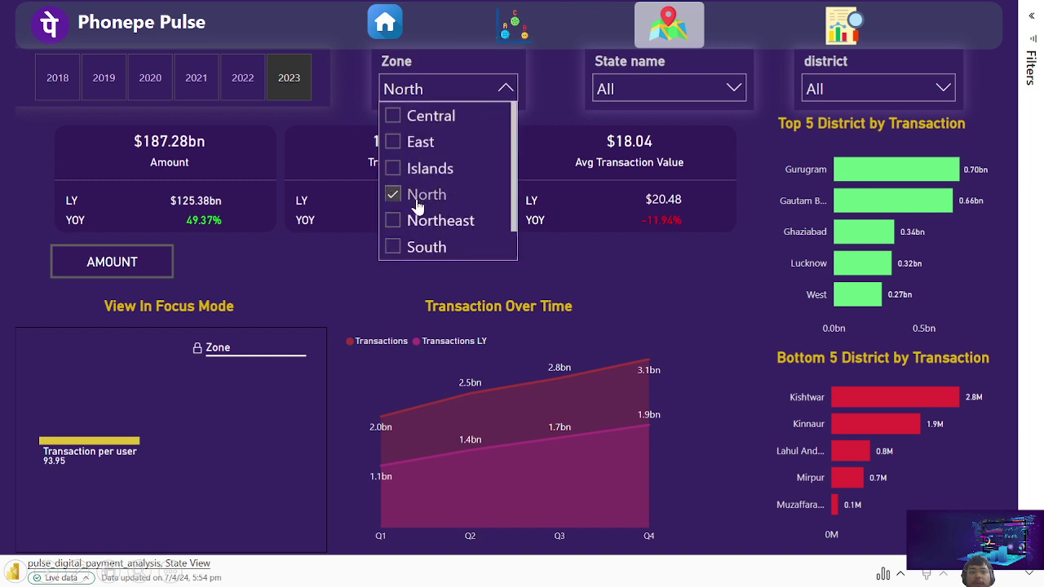
click(423, 252)
click(482, 88)
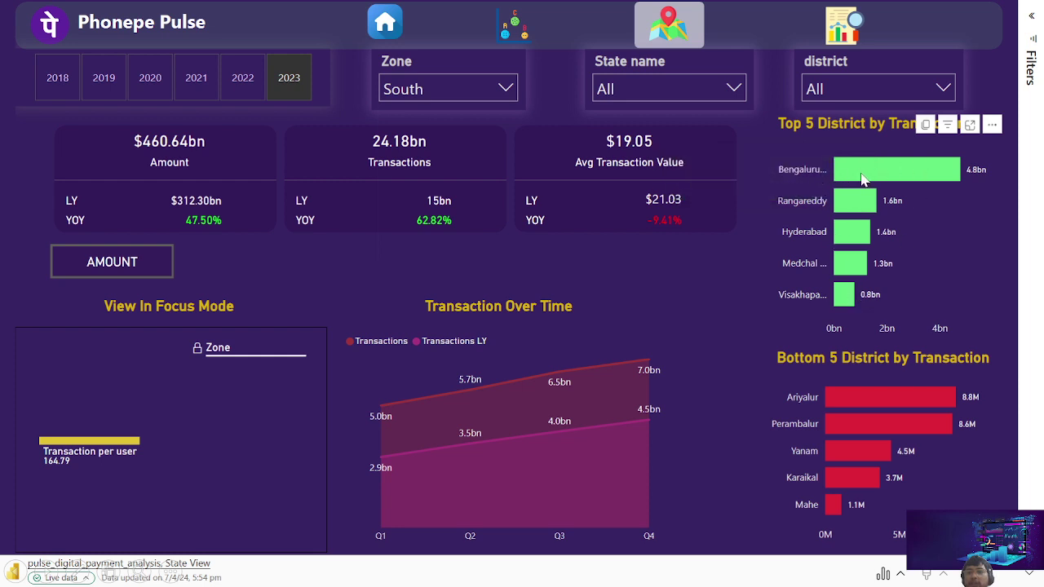
- Examine the top five districts by transaction in the South zone
mouse_move(863, 179)
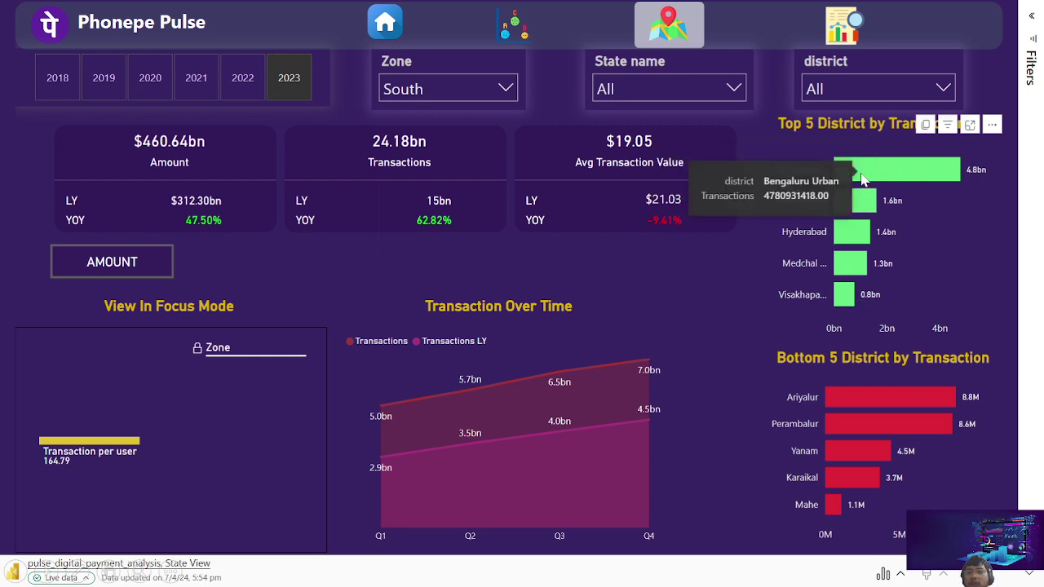
mouse_move(857, 236)
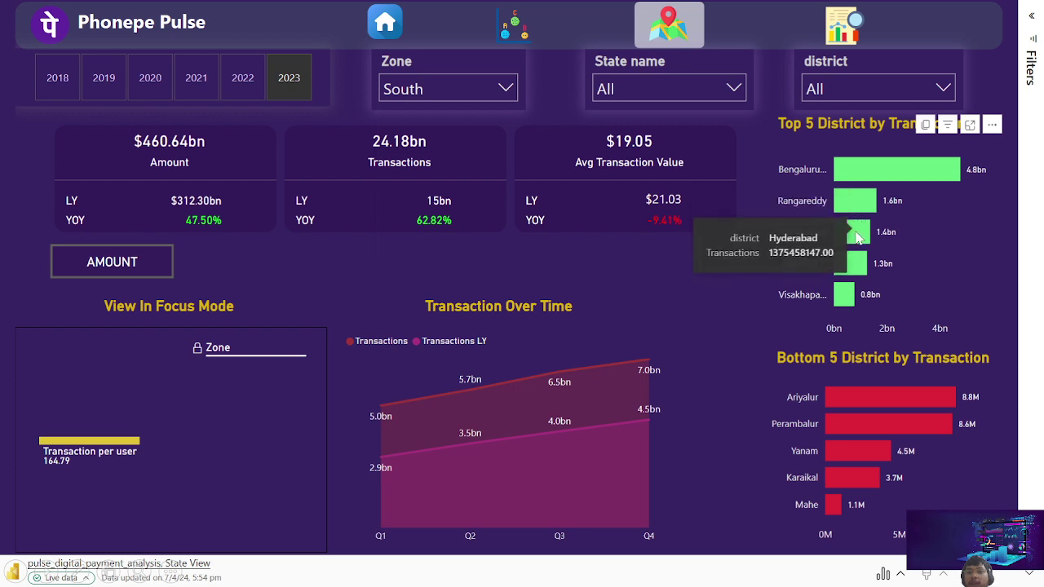
mouse_move(858, 266)
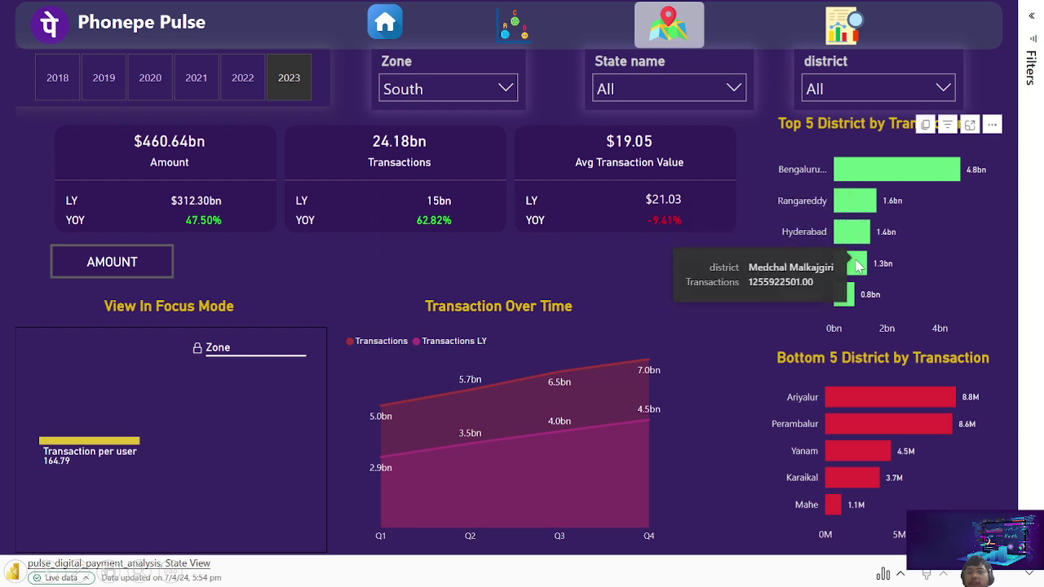
mouse_move(852, 299)
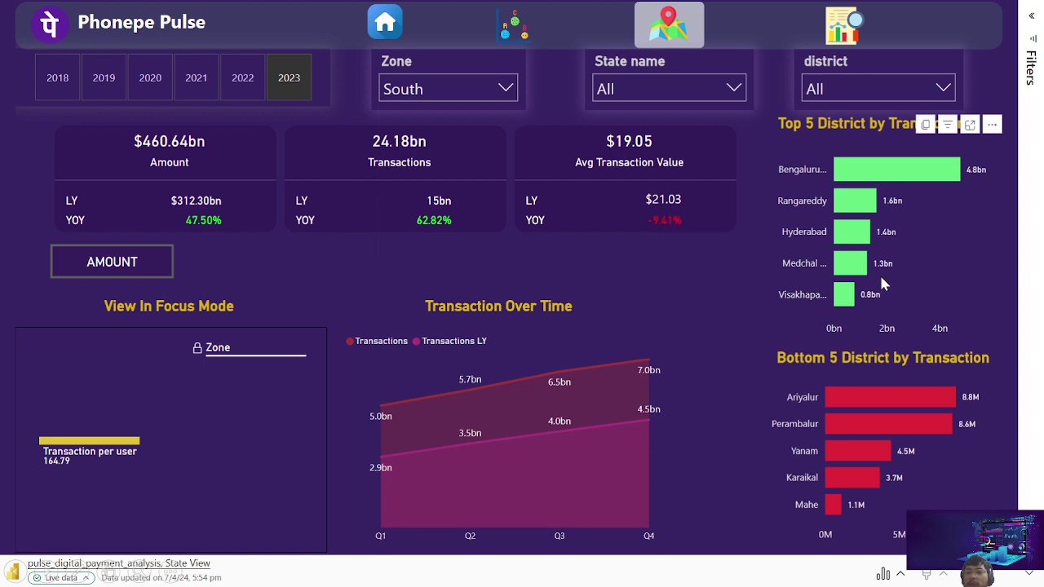
mouse_move(847, 269)
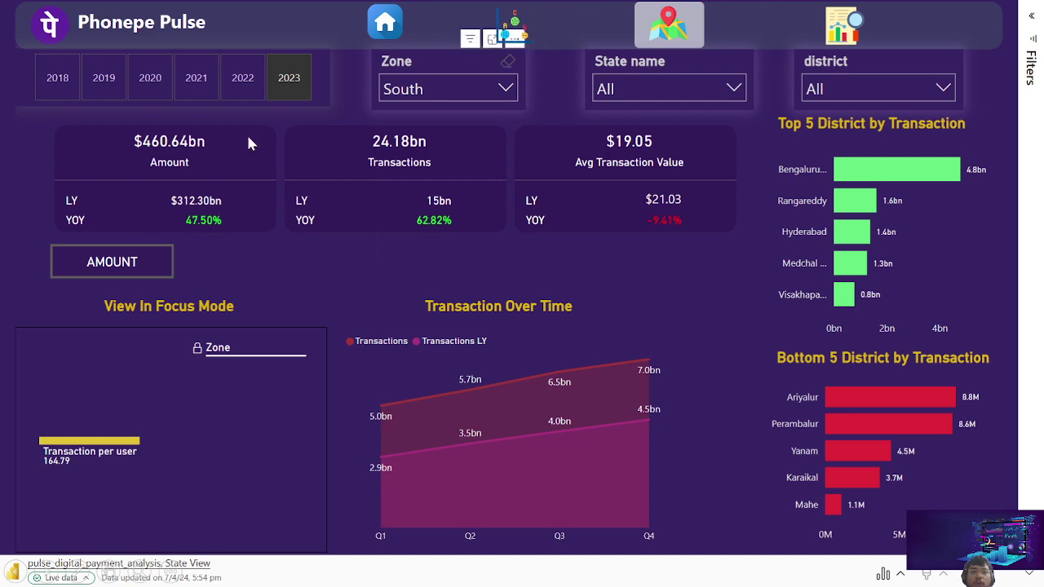
- Recheck the Research Questions slide and view the transaction-per-user tree in focus mode, returning to the report
click(14, 572)
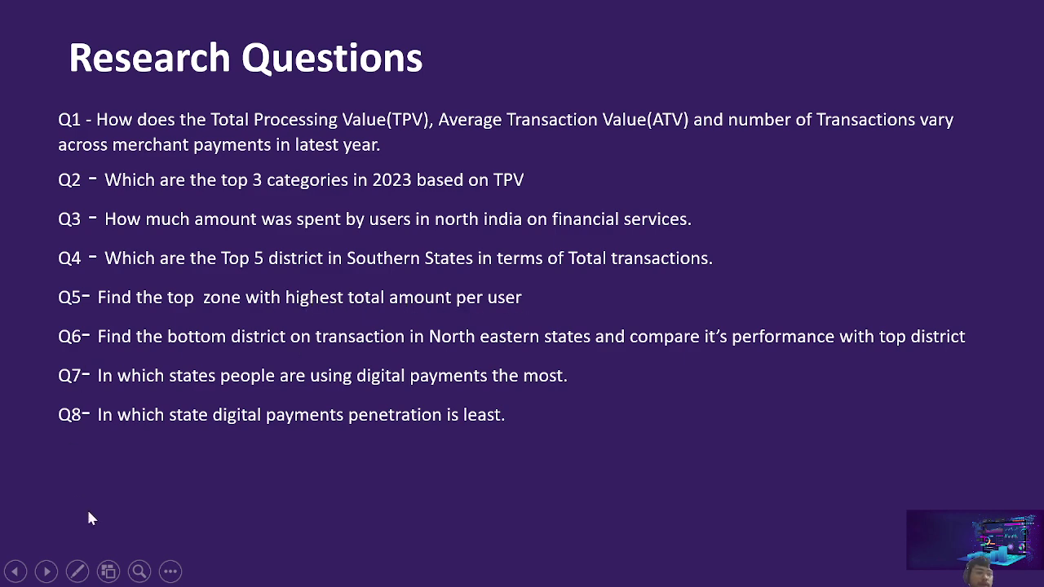
click(45, 571)
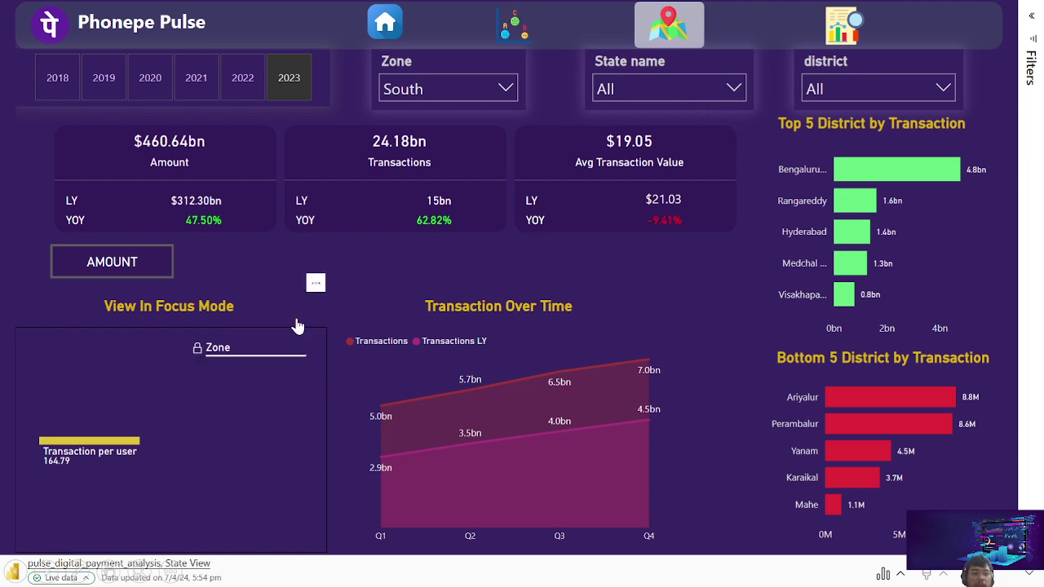
click(274, 312)
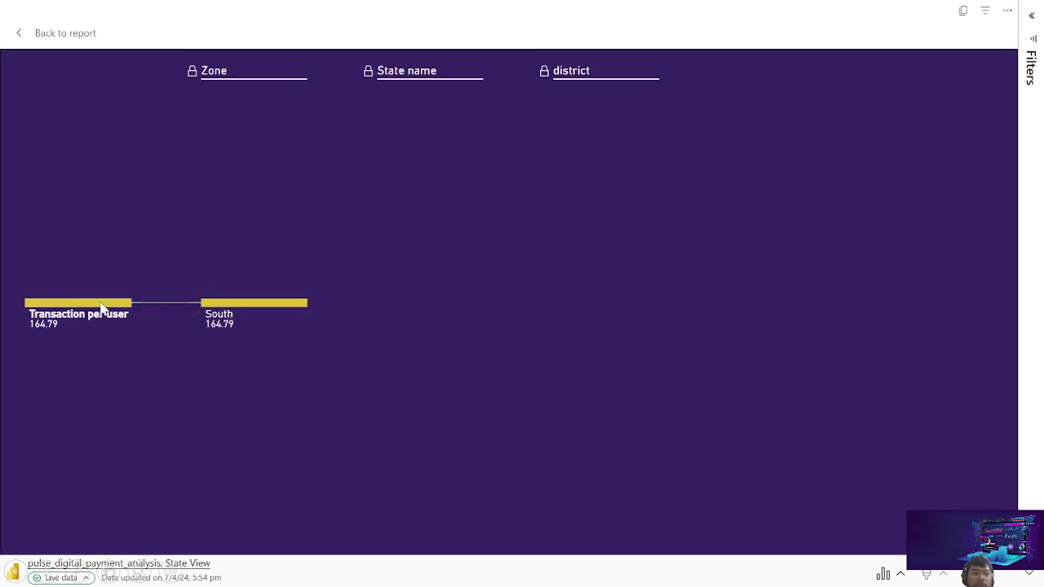
click(17, 33)
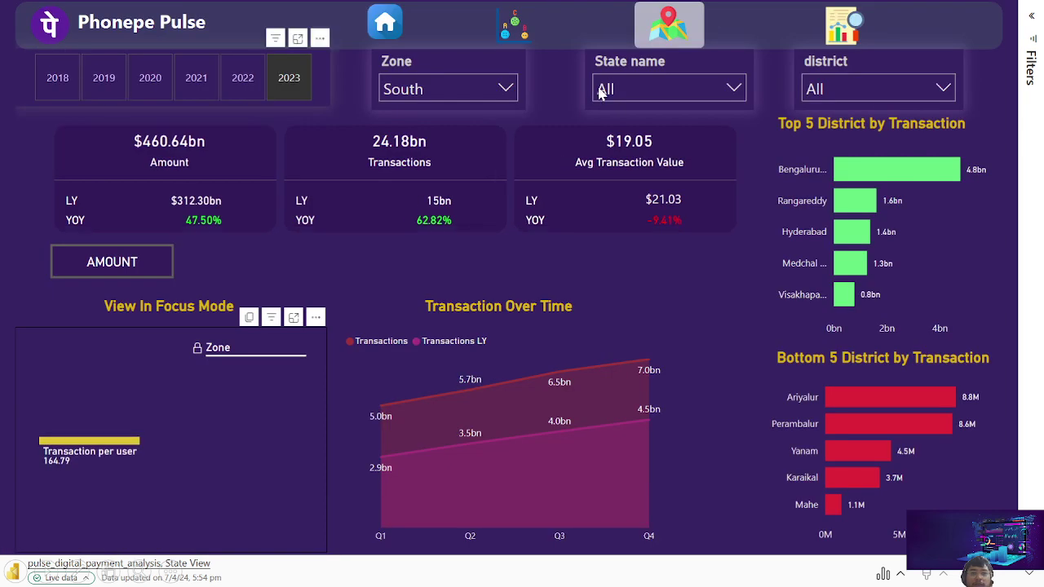
- Clear the South zone filter on the State View page to include all zones
click(470, 89)
click(427, 246)
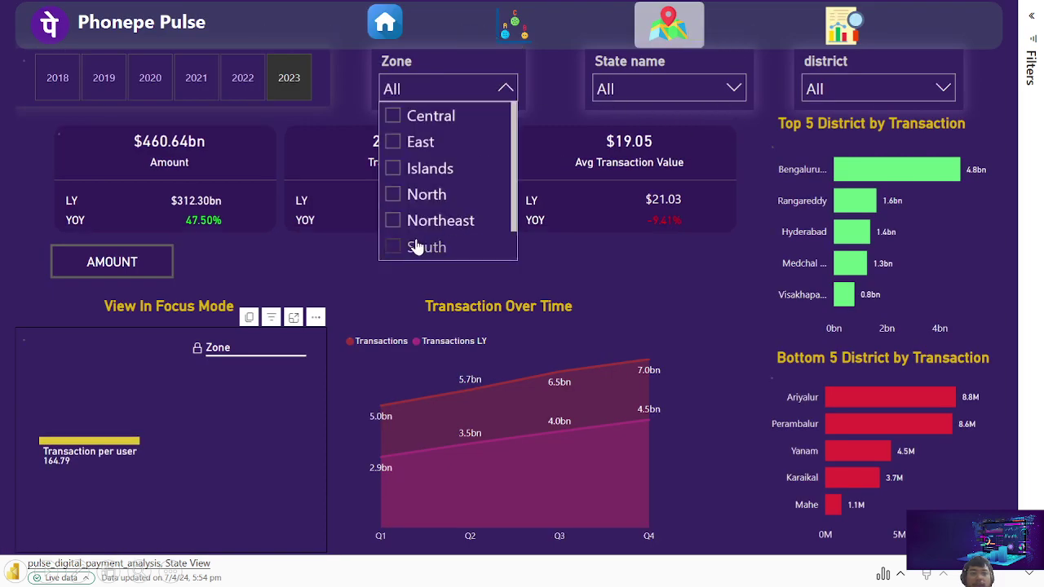
click(467, 87)
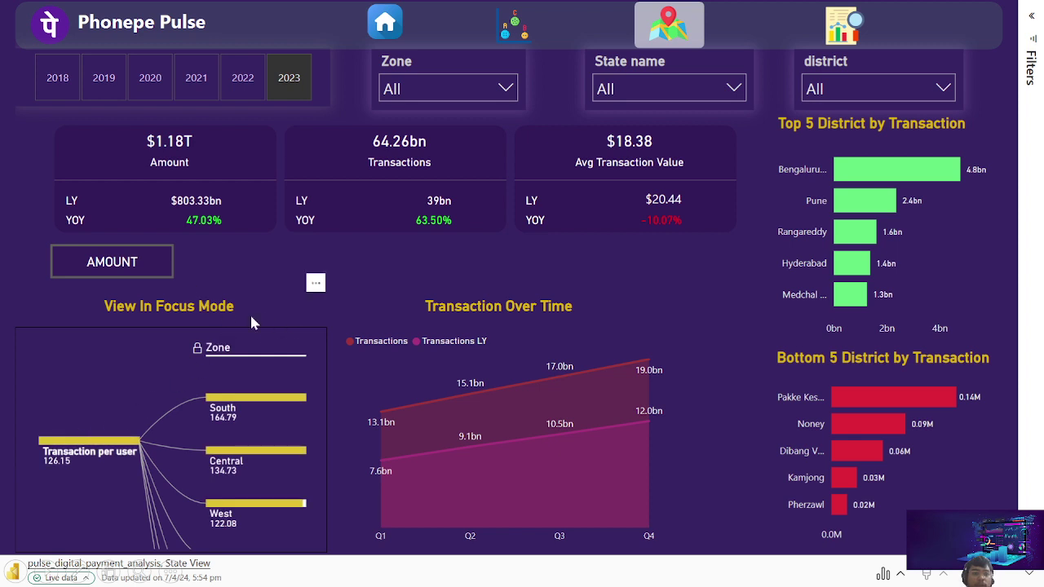
- Switch State View to amounts and show the amount-per-user tree in focus mode, expanded by zone
click(127, 275)
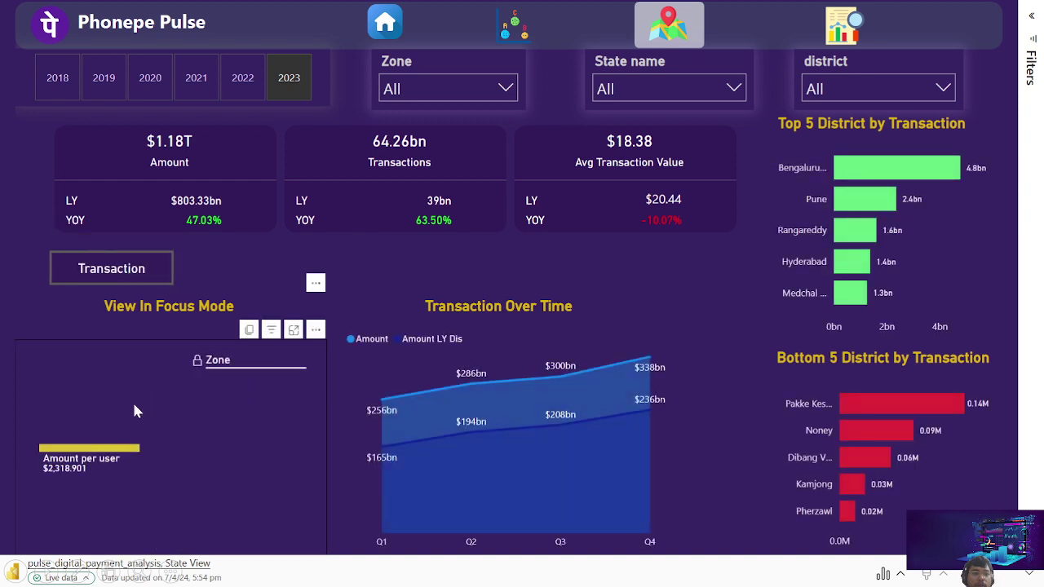
click(82, 449)
click(293, 329)
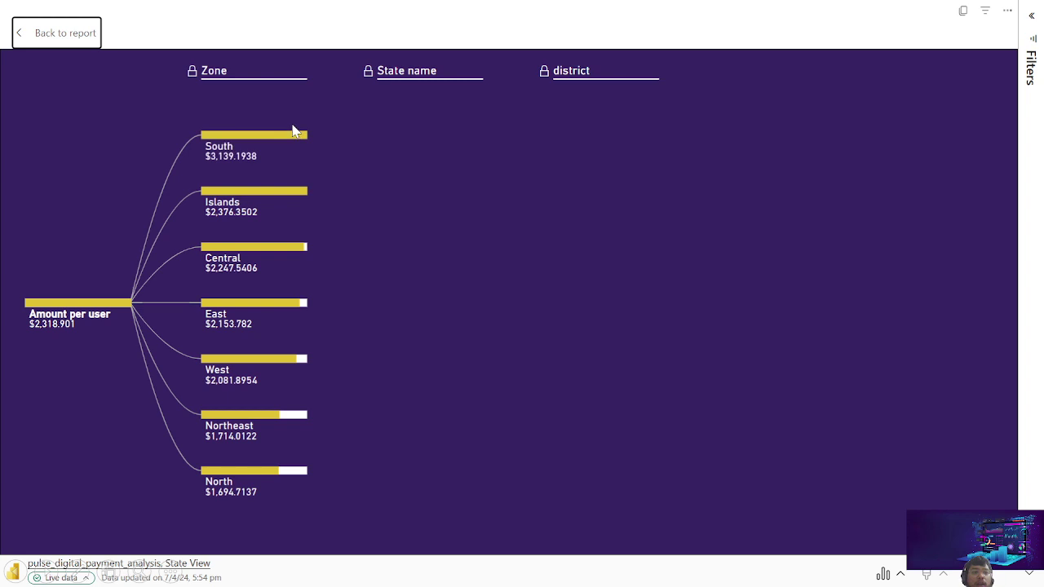
click(87, 304)
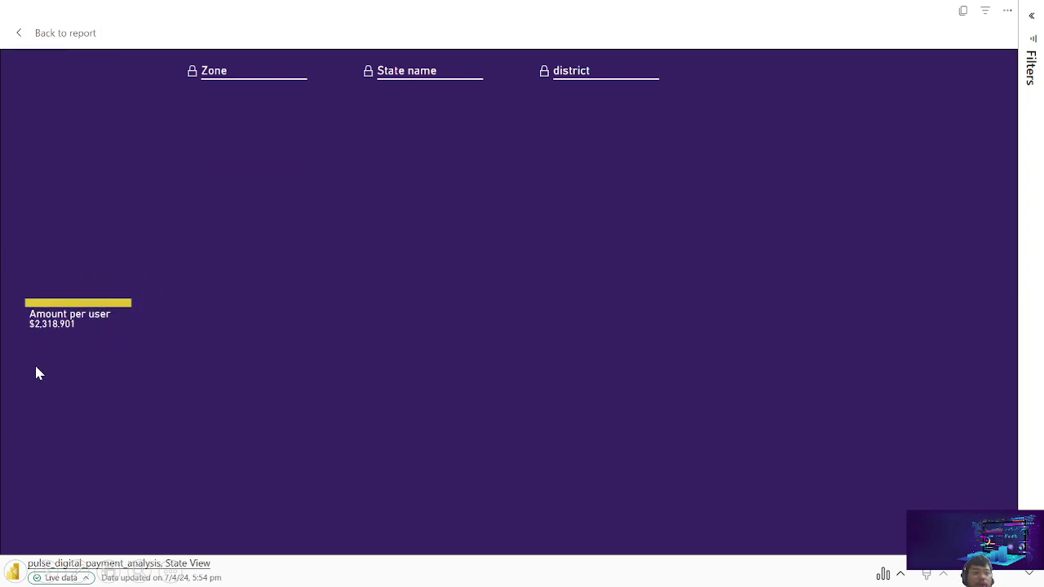
click(110, 307)
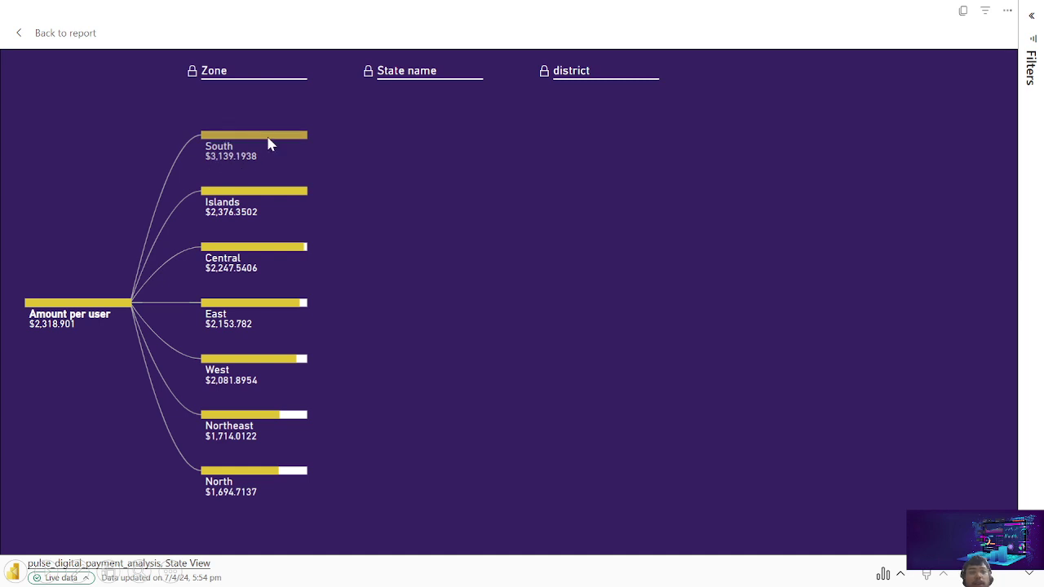
- Drill the amount-per-user tree through South and Telangana to district level, returning to the report with the tree collapsed
mouse_move(274, 138)
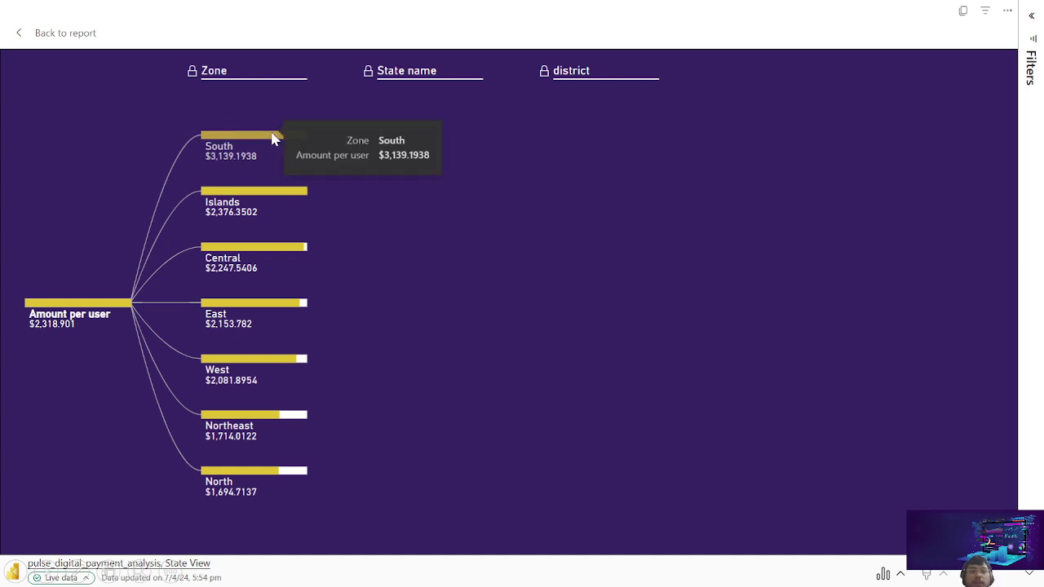
click(274, 139)
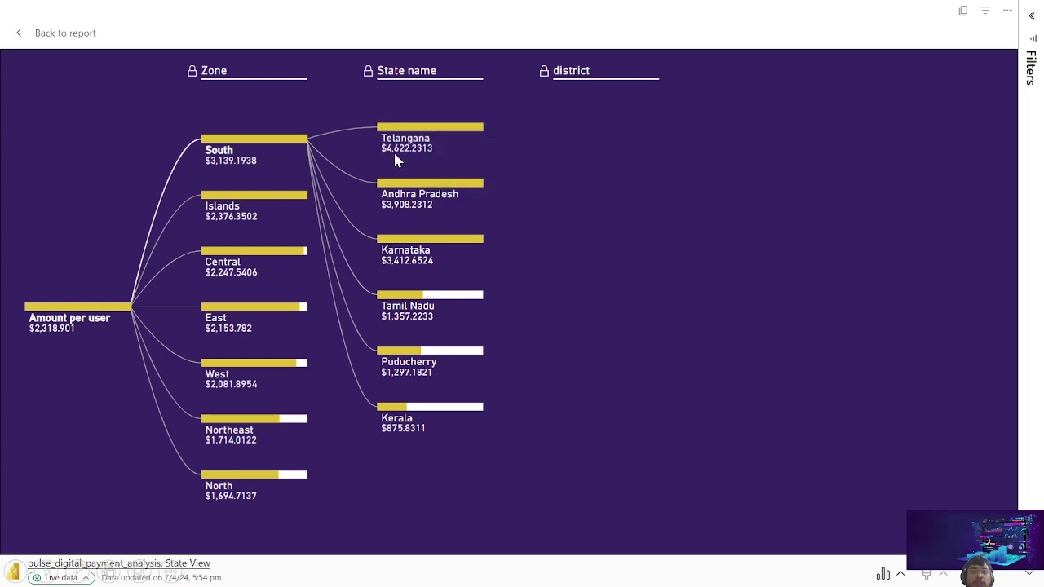
click(449, 135)
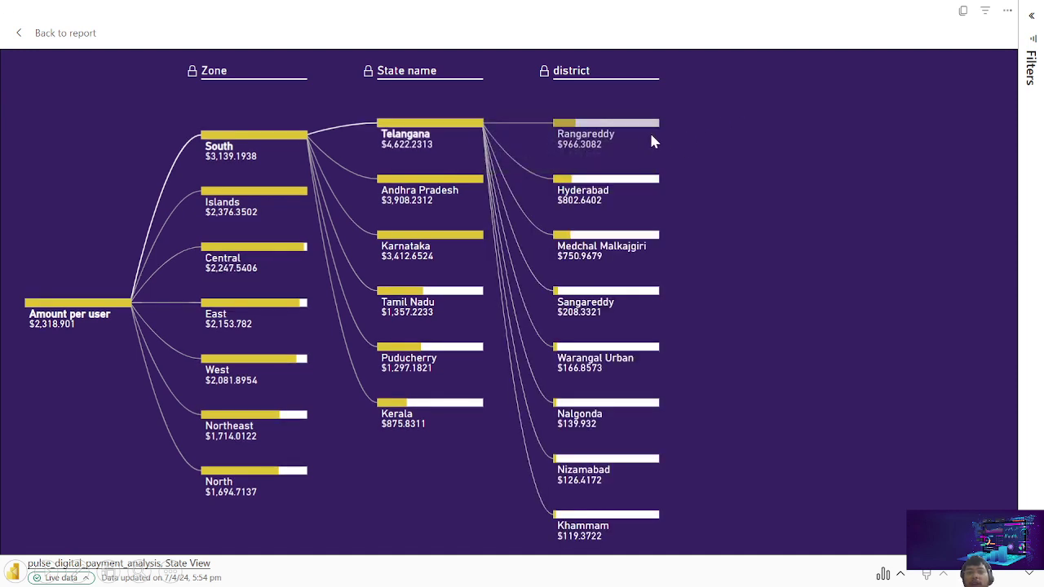
mouse_move(645, 131)
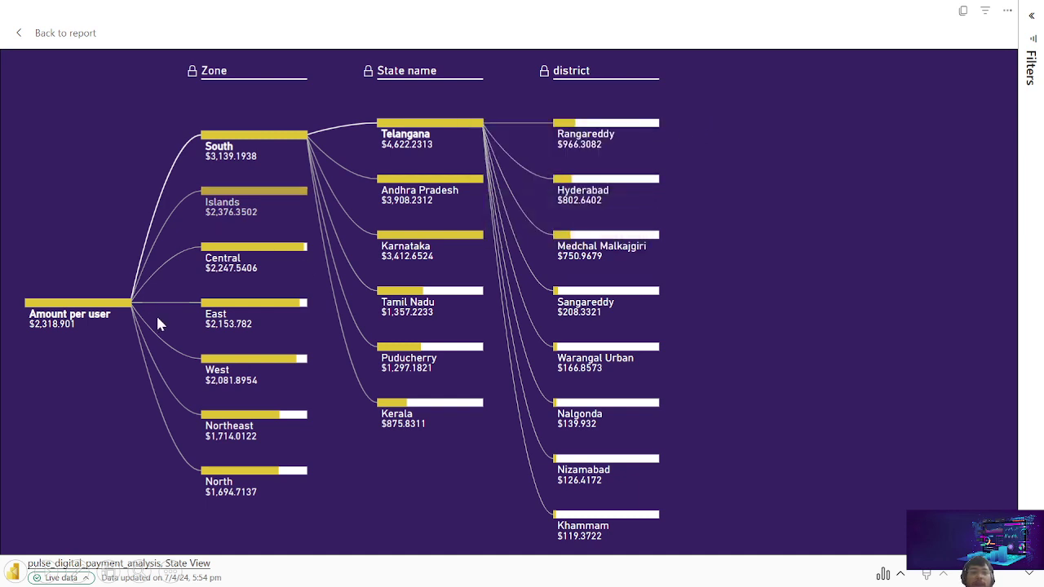
click(28, 37)
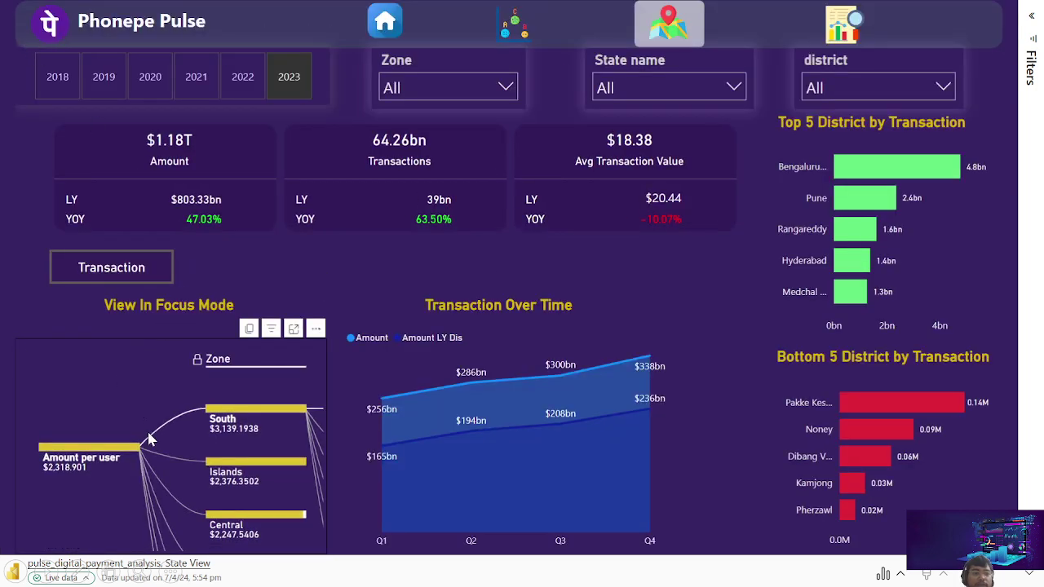
click(107, 457)
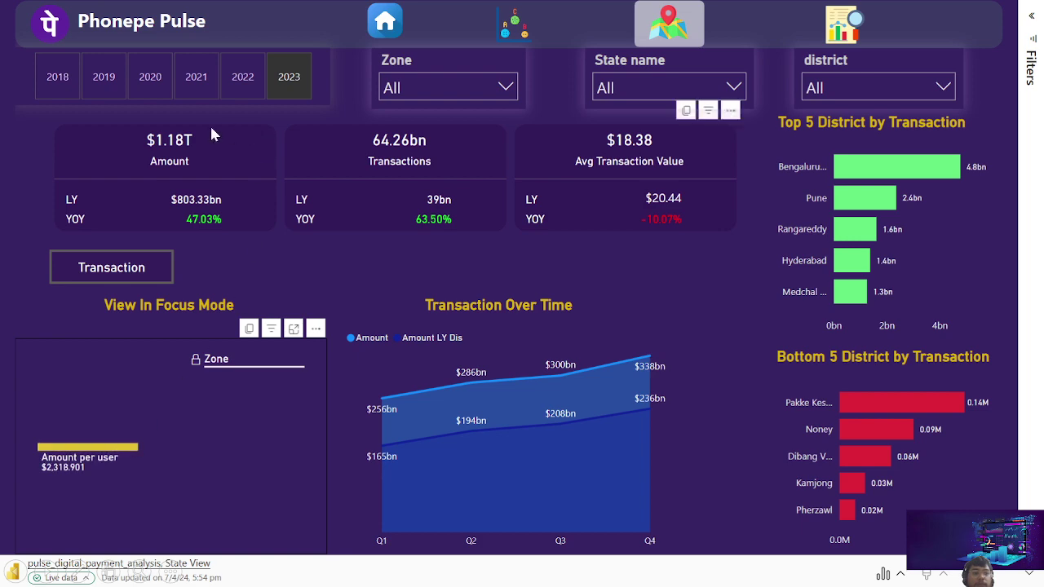
- Recheck the Research Questions slide and switch the State View page back to transactions
click(16, 572)
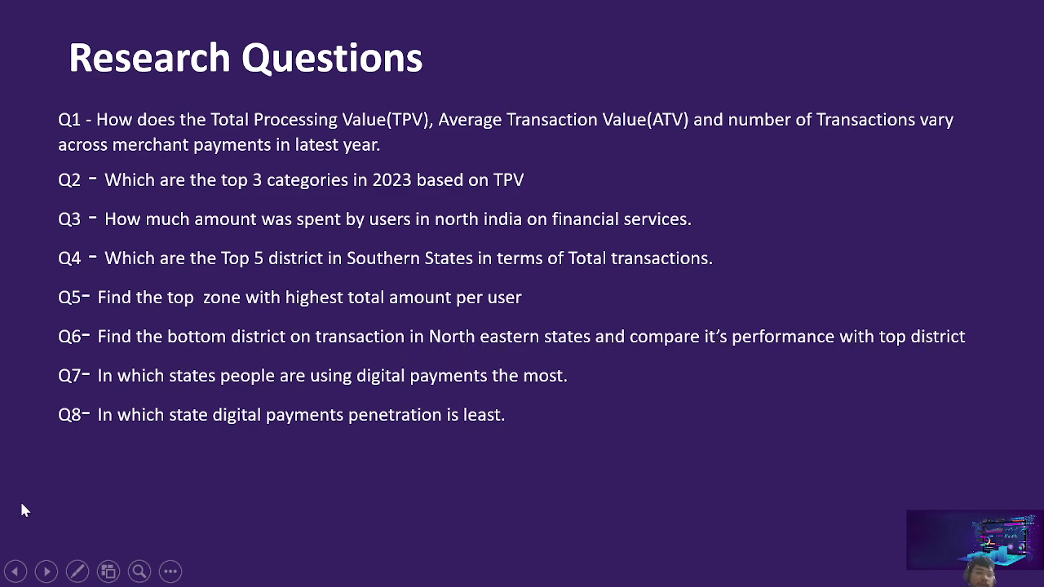
click(46, 571)
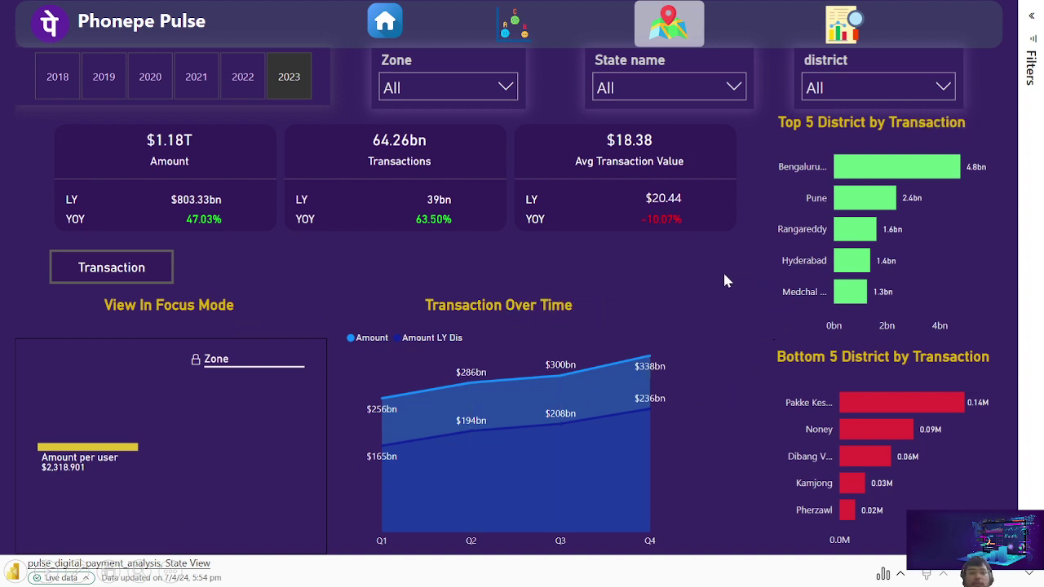
click(143, 277)
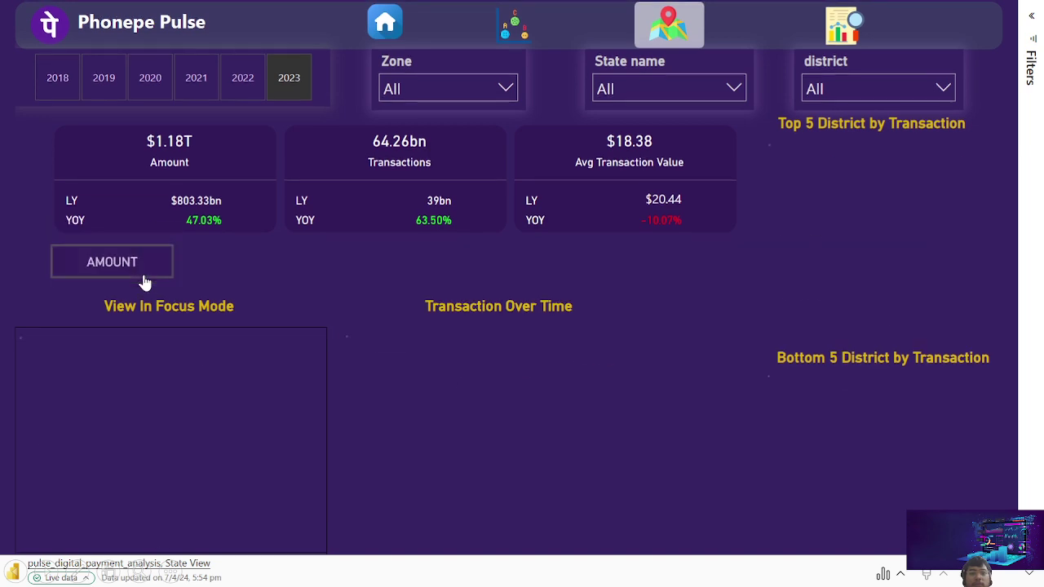
click(143, 277)
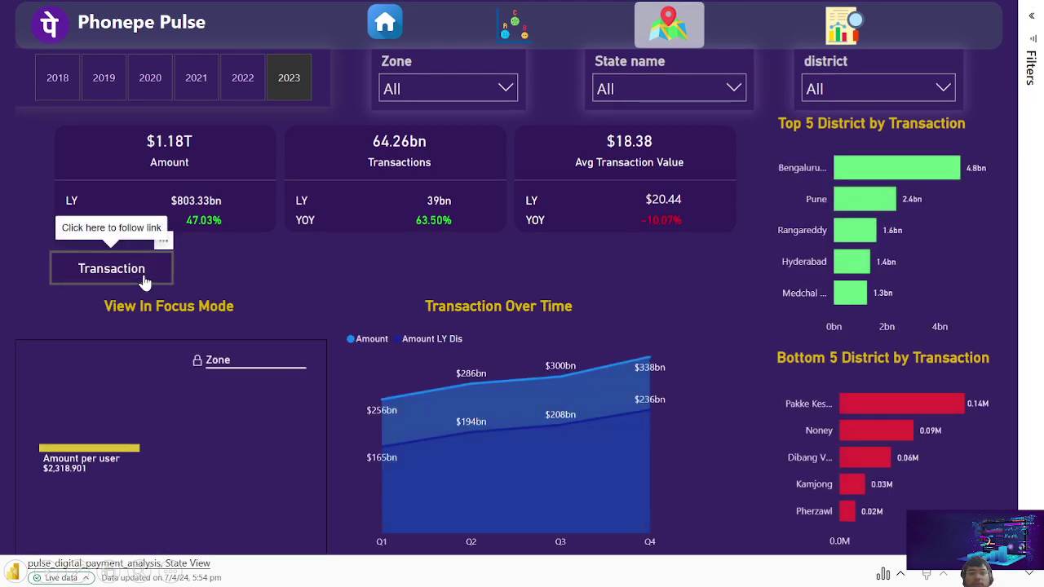
click(144, 278)
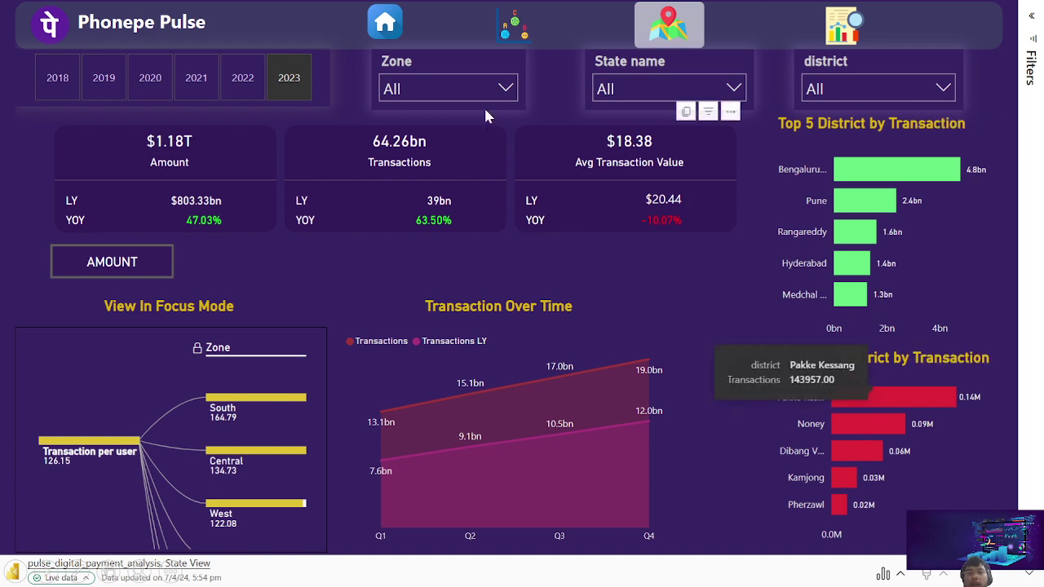
- Filter the State View page to the Northeast zone
click(607, 90)
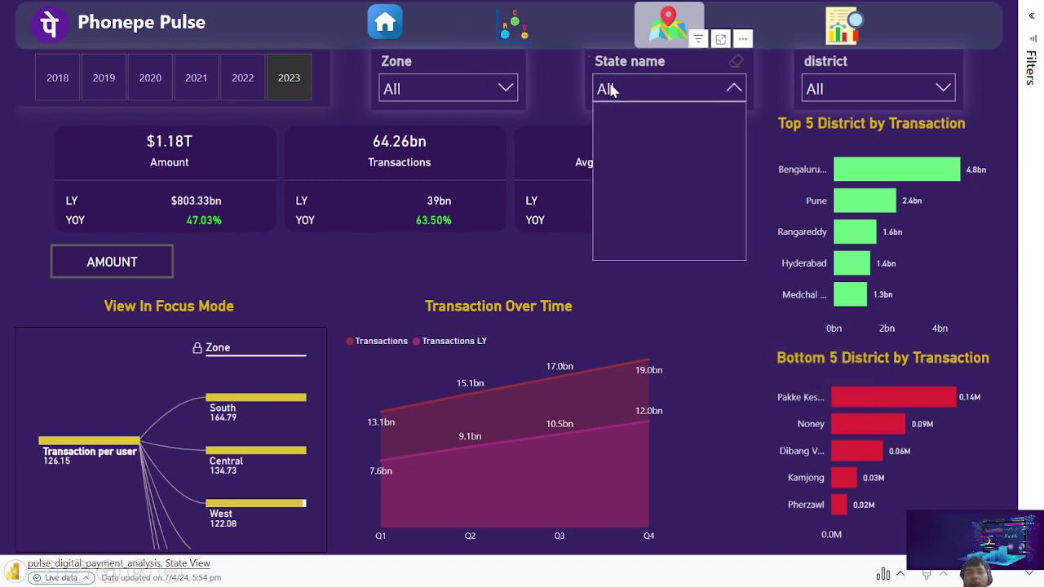
click(501, 88)
click(439, 227)
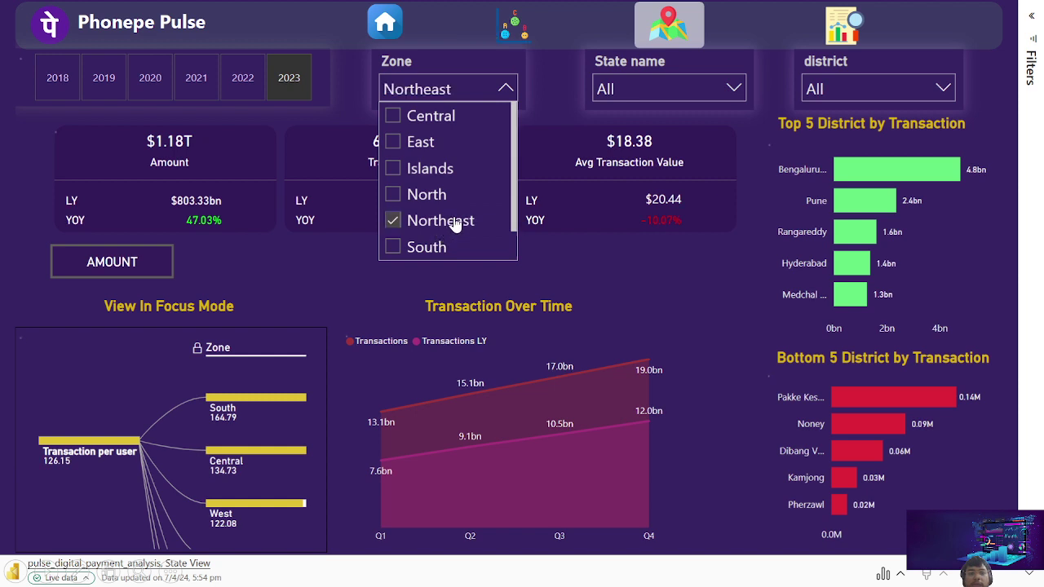
click(652, 91)
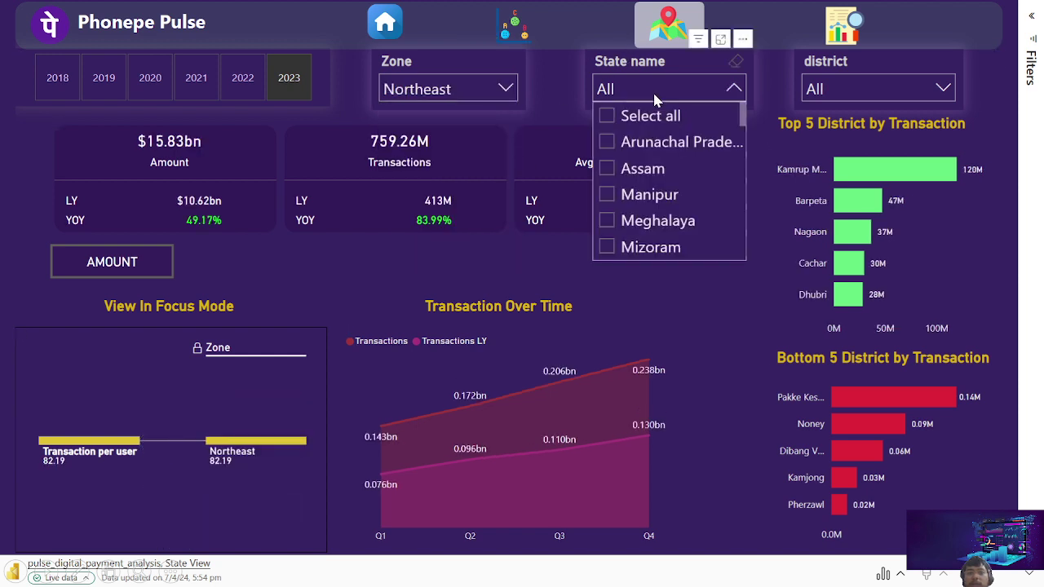
click(484, 90)
click(546, 99)
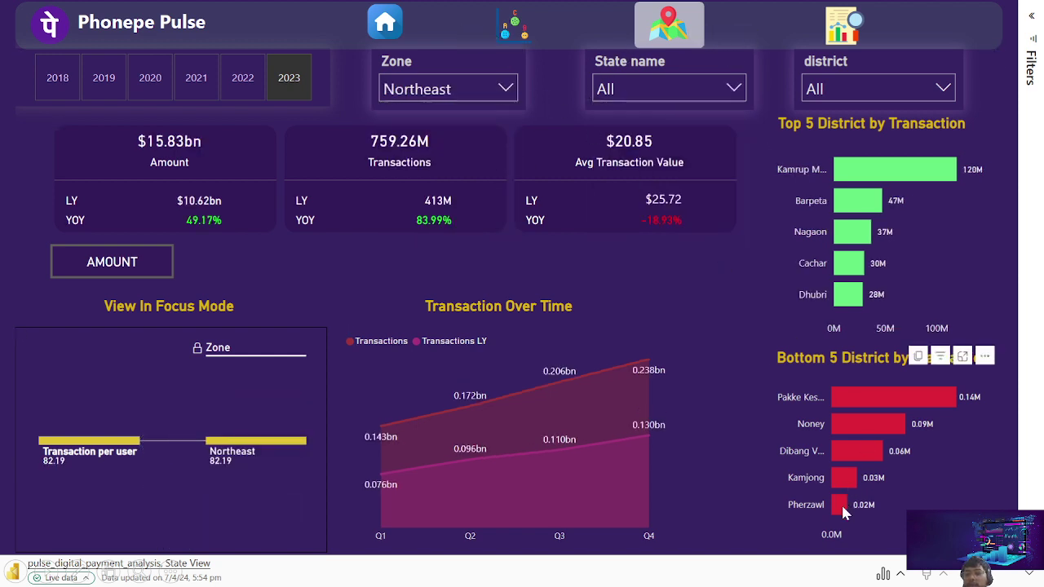
- Compare the Northeast's top district, Kamrup Metropolitan, with its bottom district, Pherzawl, by cross-filtering the page on each in turn
mouse_move(844, 510)
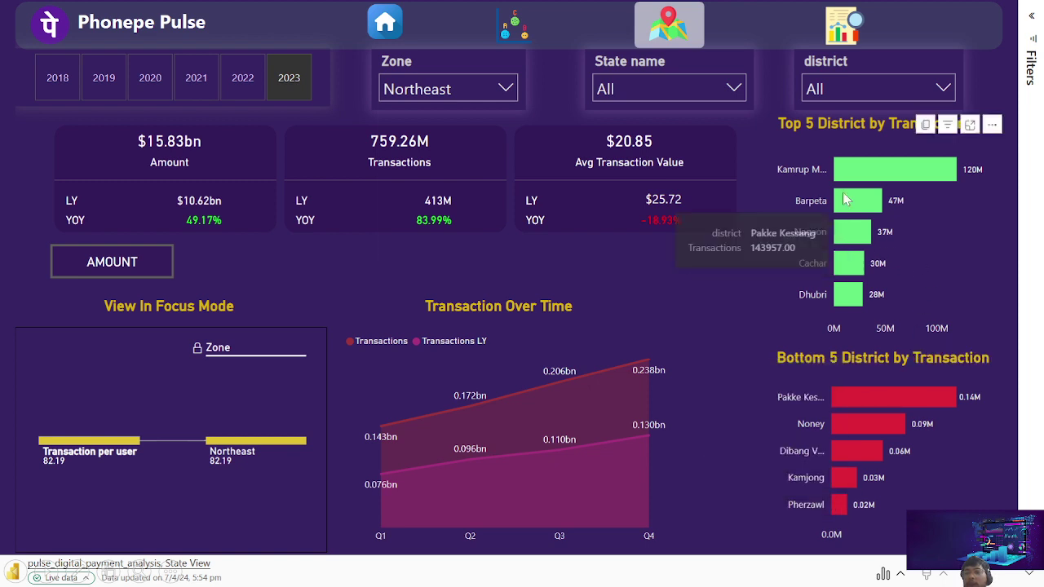
mouse_move(860, 178)
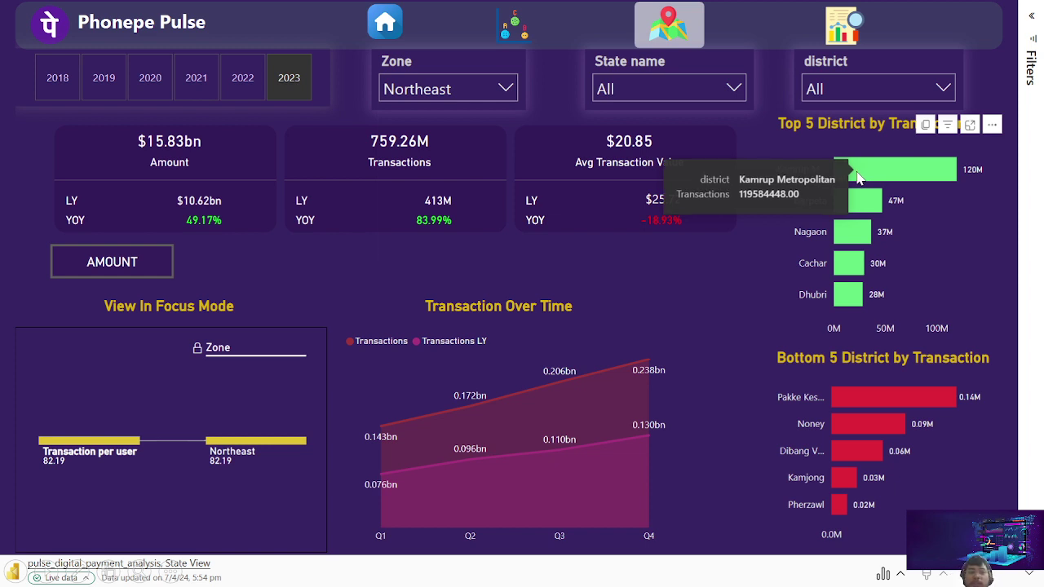
click(858, 178)
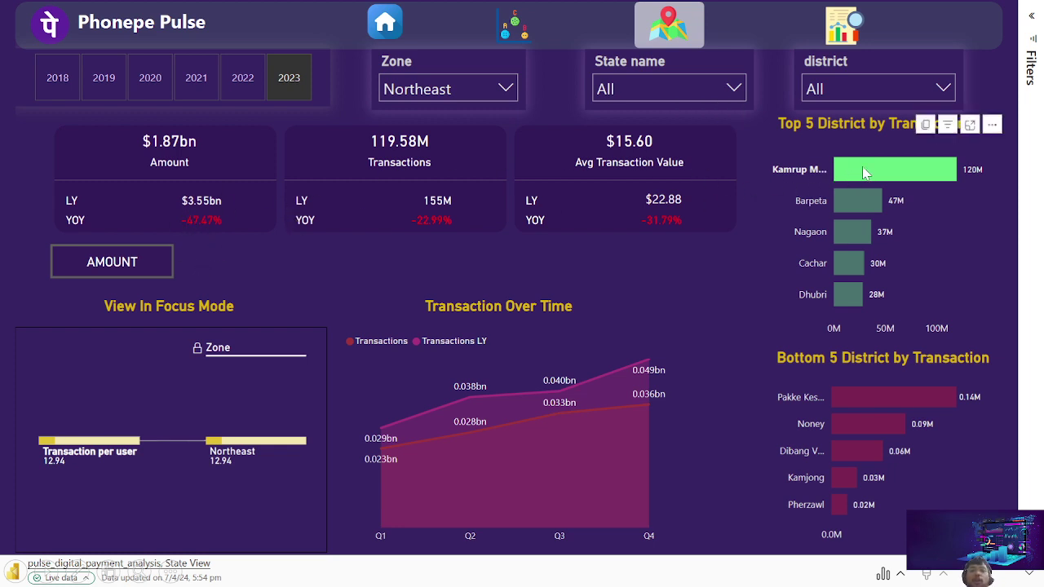
mouse_move(866, 172)
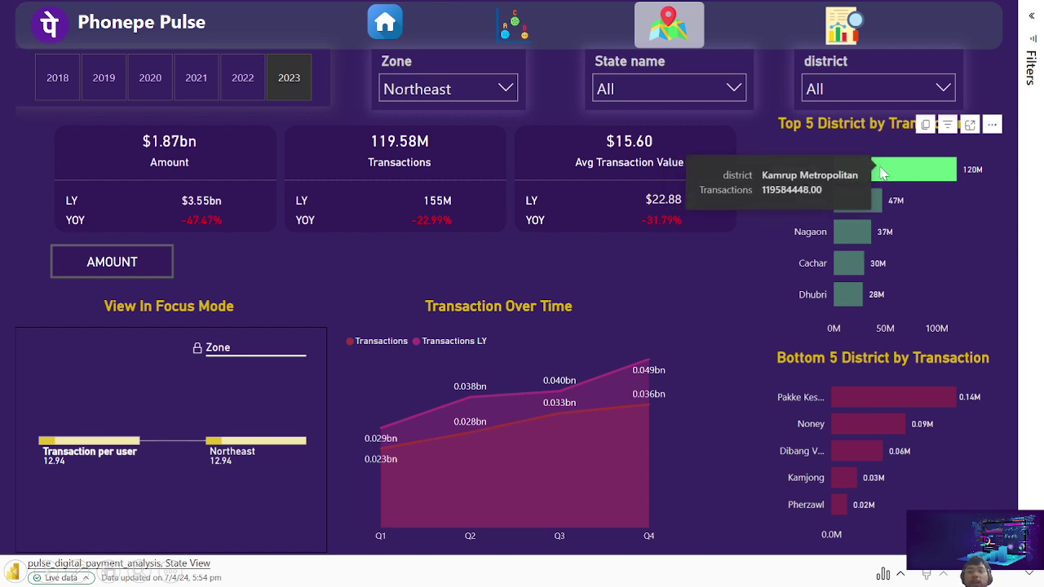
click(881, 172)
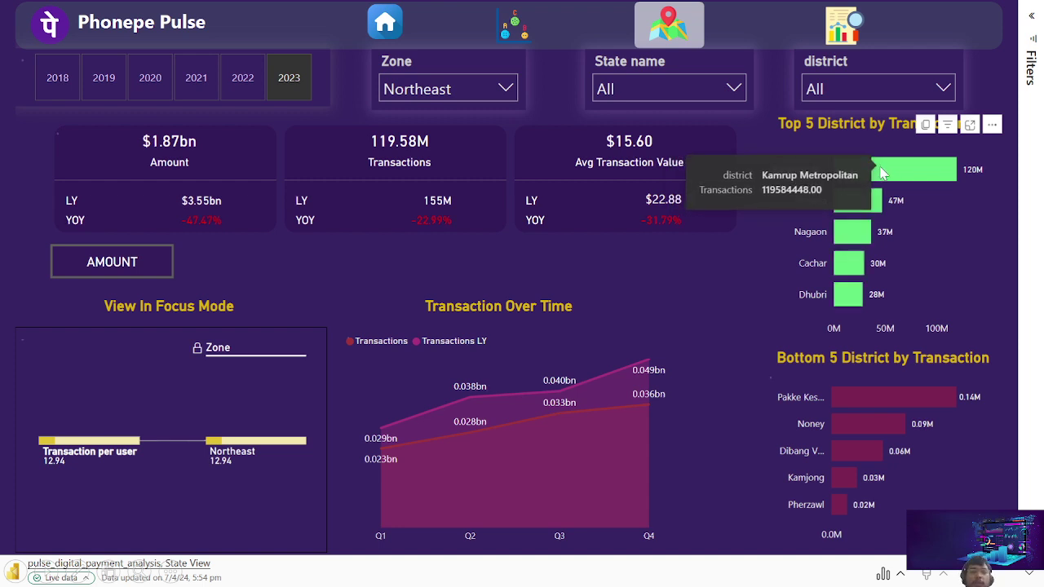
click(838, 505)
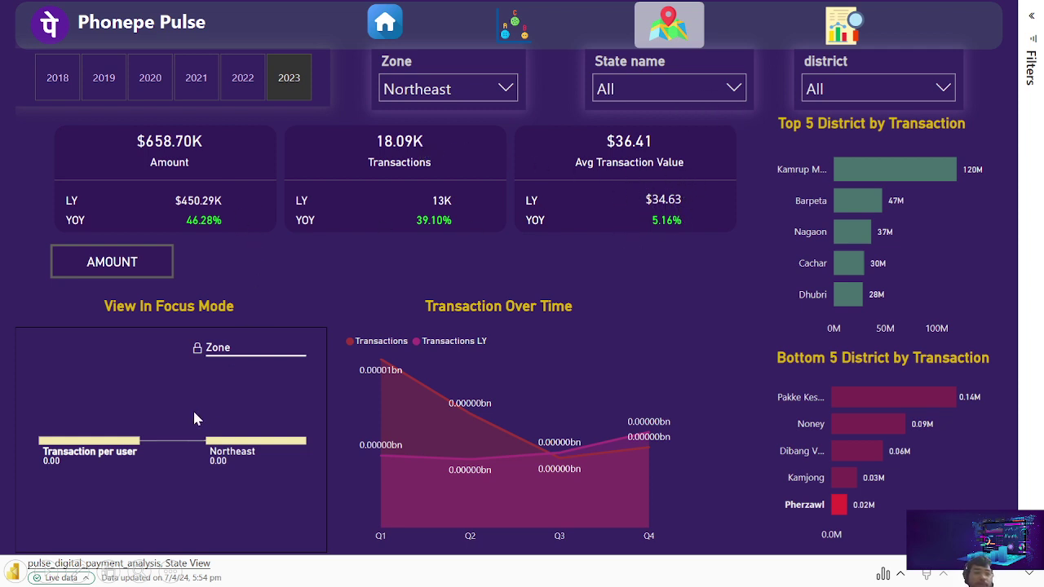
- Collapse the transaction-per-user tree and recheck the Research Questions slide before returning to the report
mouse_move(106, 450)
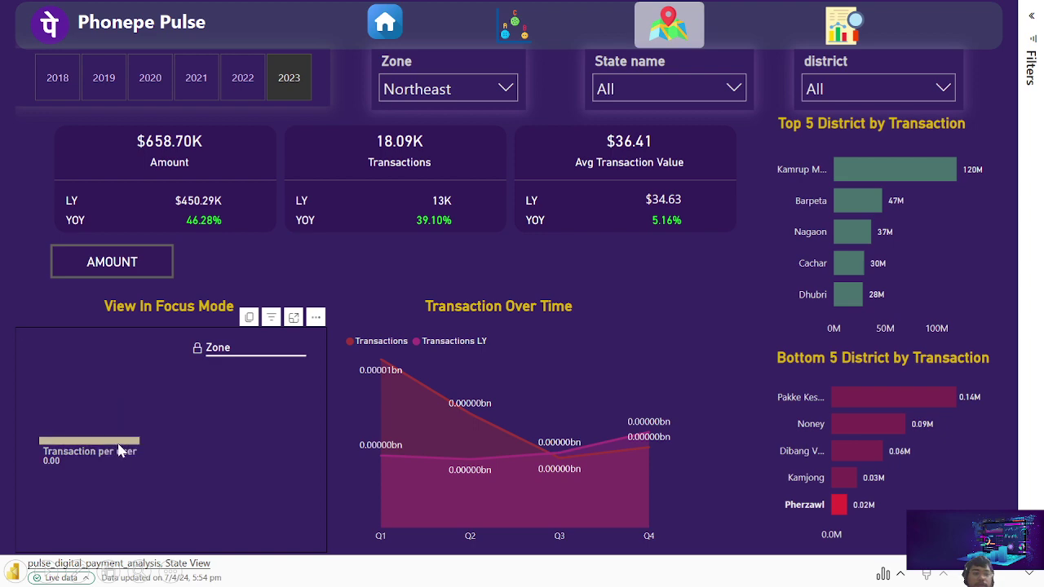
click(15, 572)
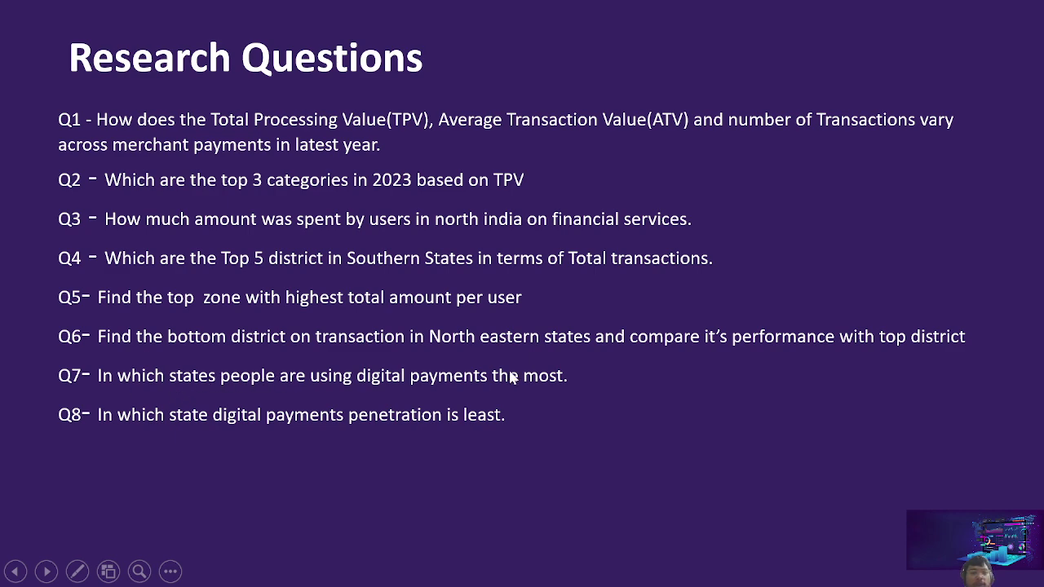
key(alt+Tab)
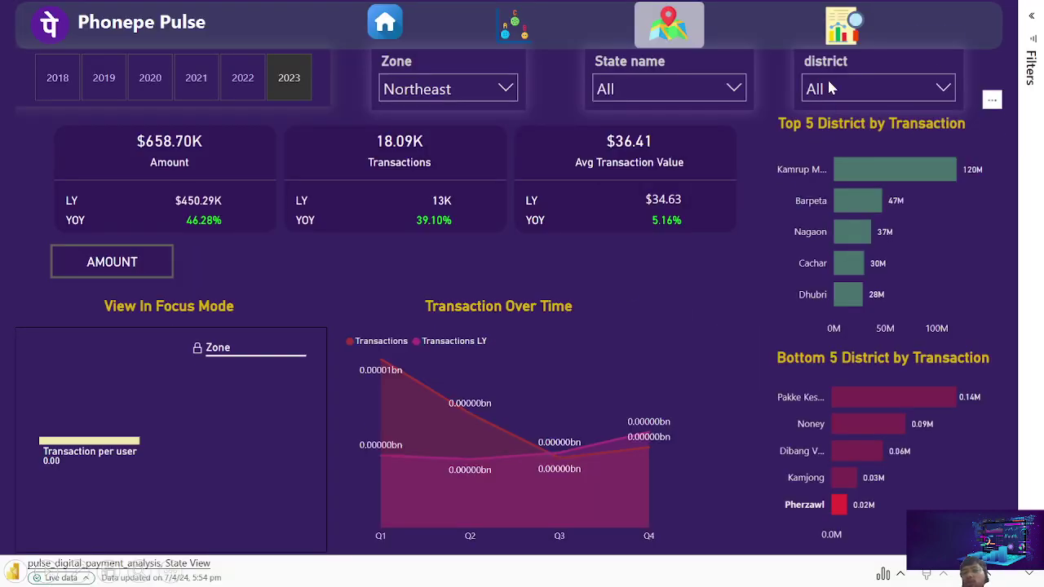
- Open the Executive page and clear its Northeast zone filter to include all zones
click(843, 41)
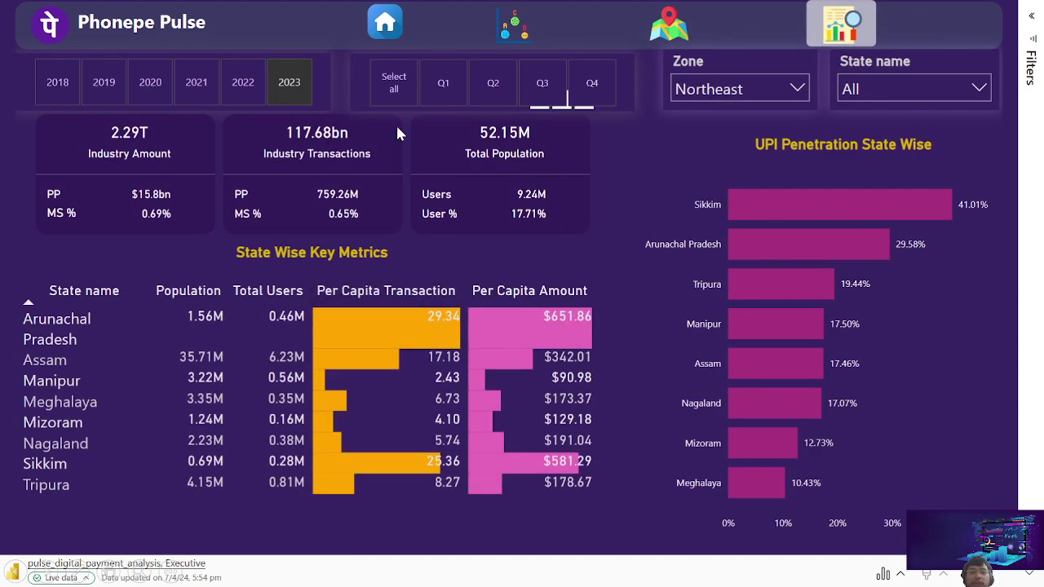
click(723, 89)
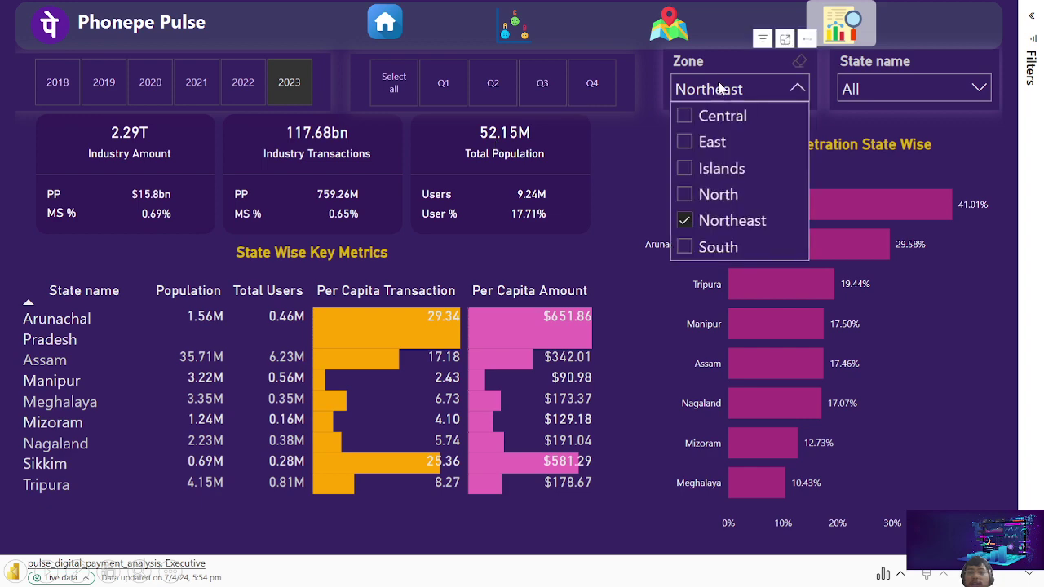
click(700, 221)
click(734, 87)
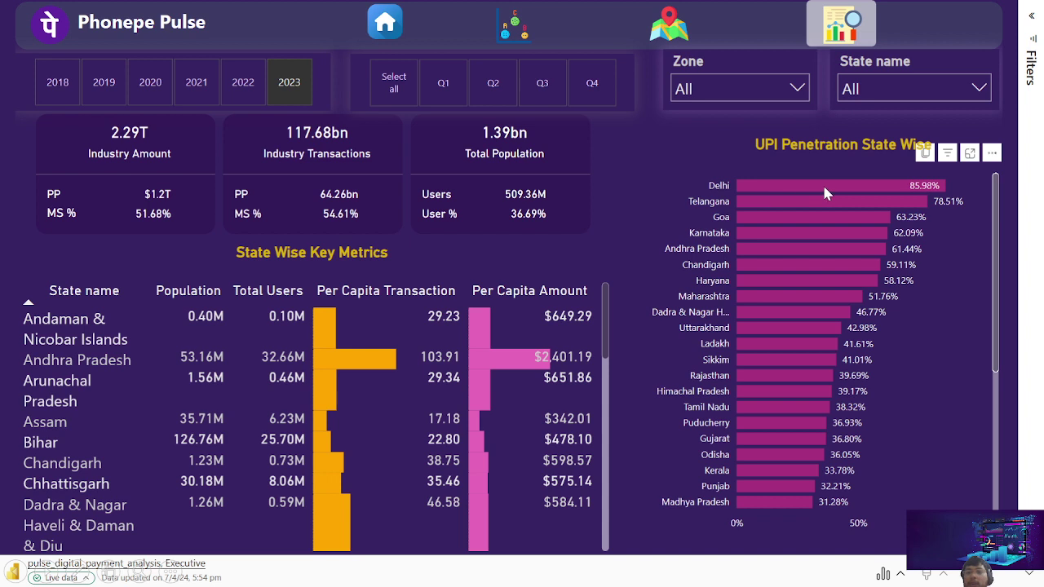
- Examine state-wise UPI penetration from highest to lowest and isolate Delhi's key metrics, clearing the selection again
mouse_move(826, 192)
drag(997, 254, 981, 440)
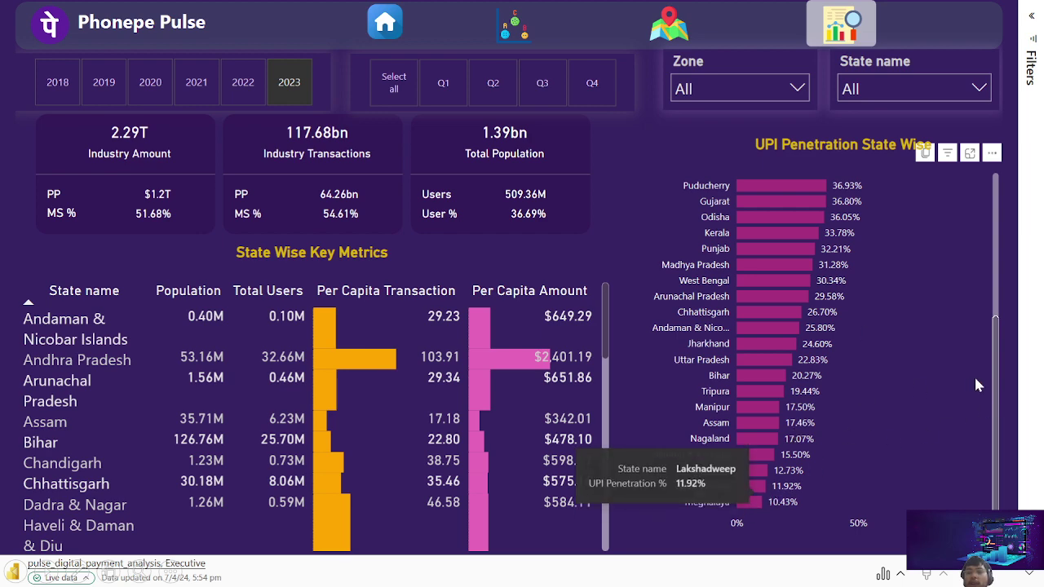
drag(995, 373, 996, 204)
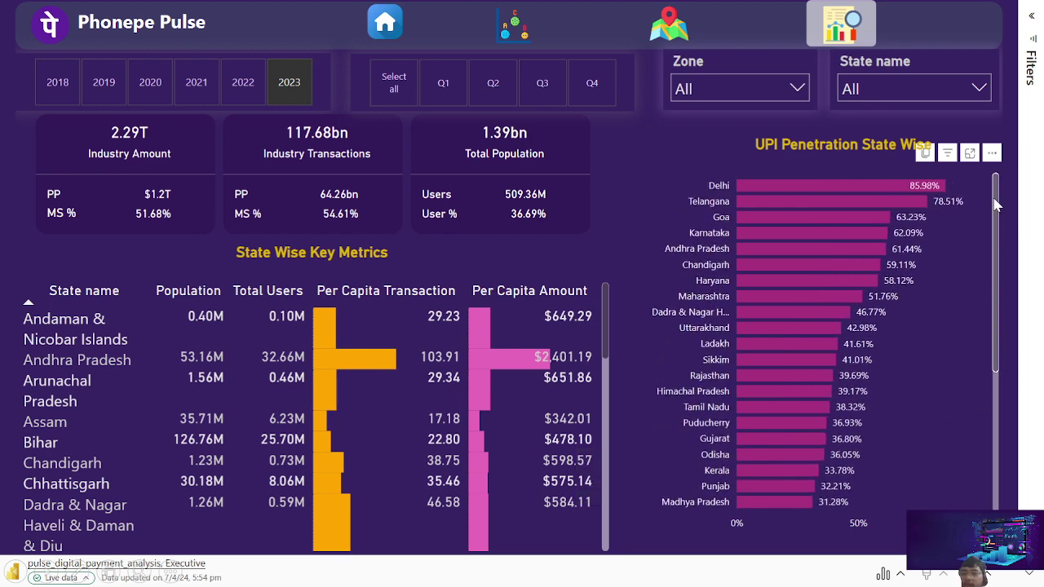
click(846, 187)
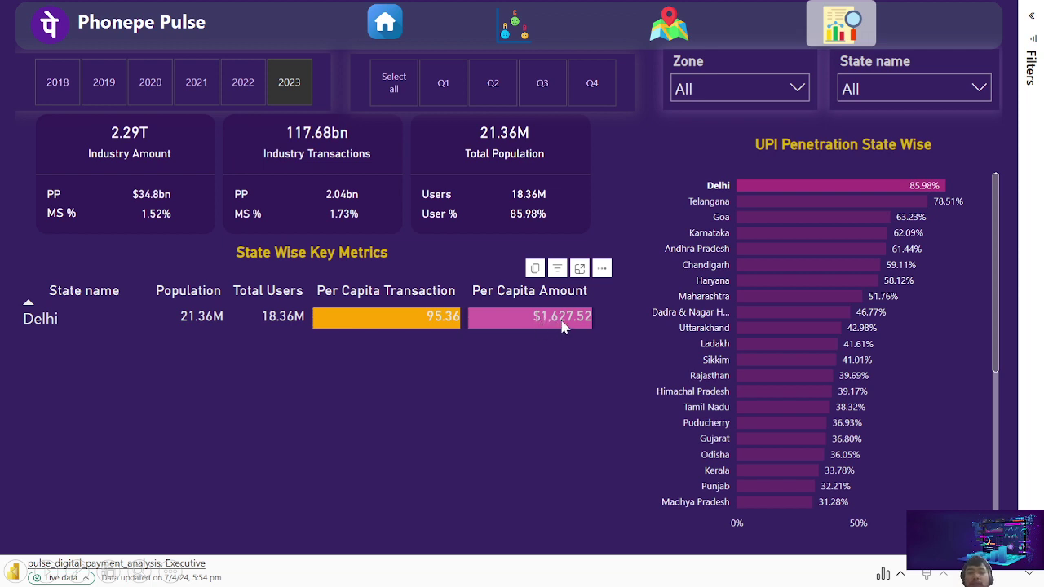
click(846, 183)
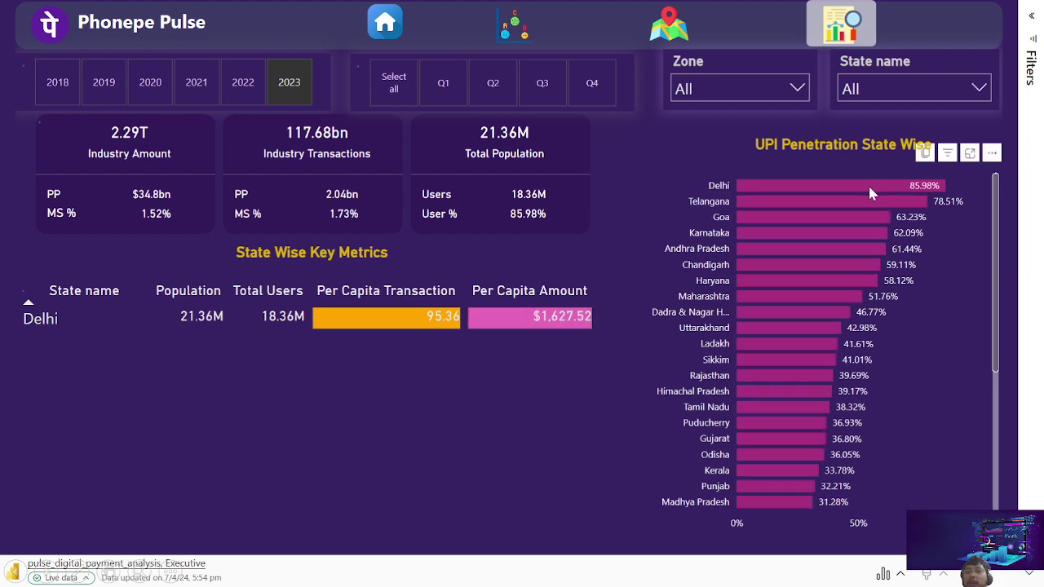
- Isolate Meghalaya's key metrics from the UPI penetration chart, clear that selection and advance to the Recommendations slide
drag(996, 260, 991, 481)
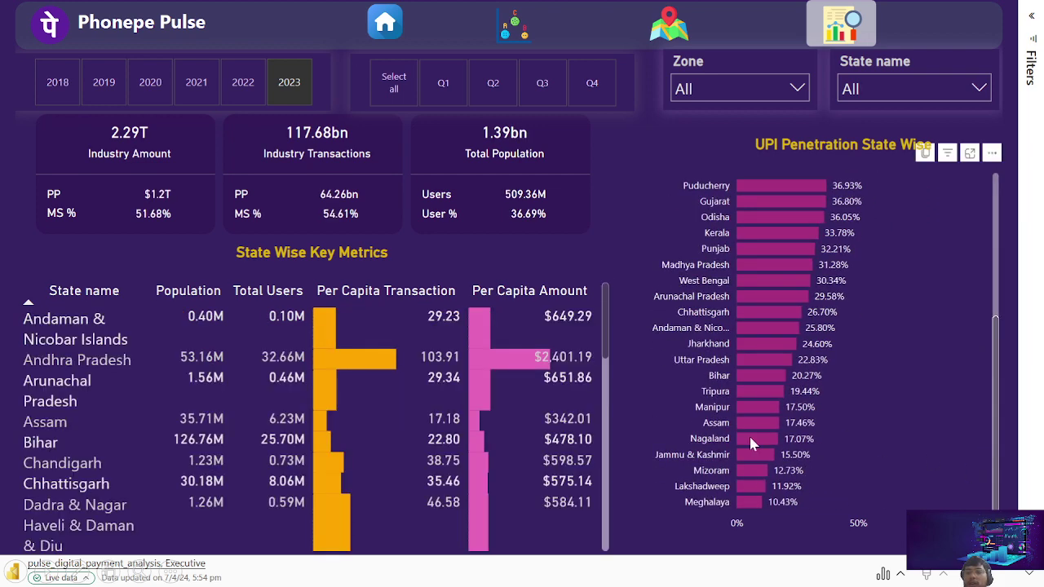
click(758, 502)
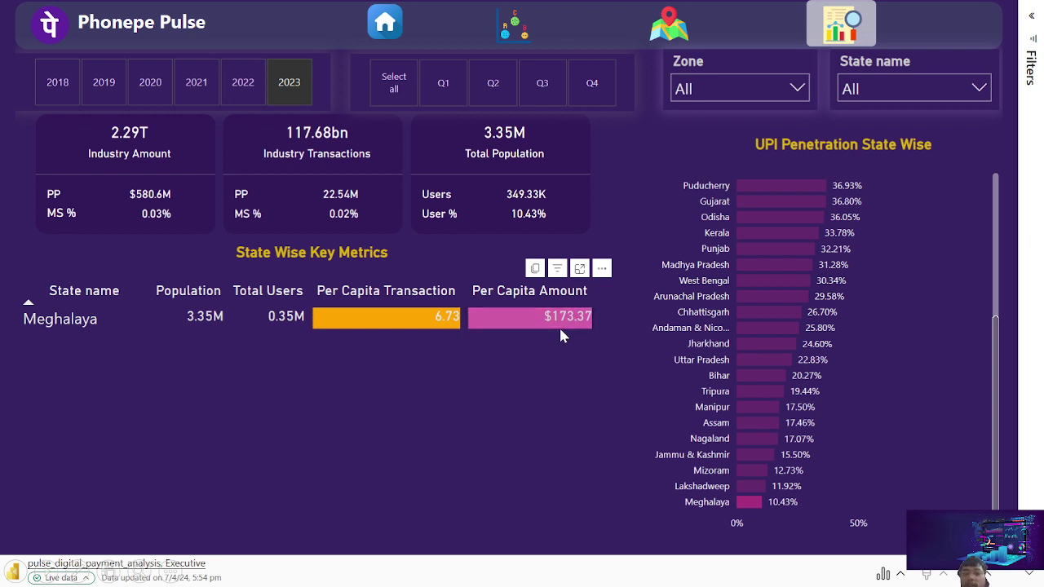
click(738, 500)
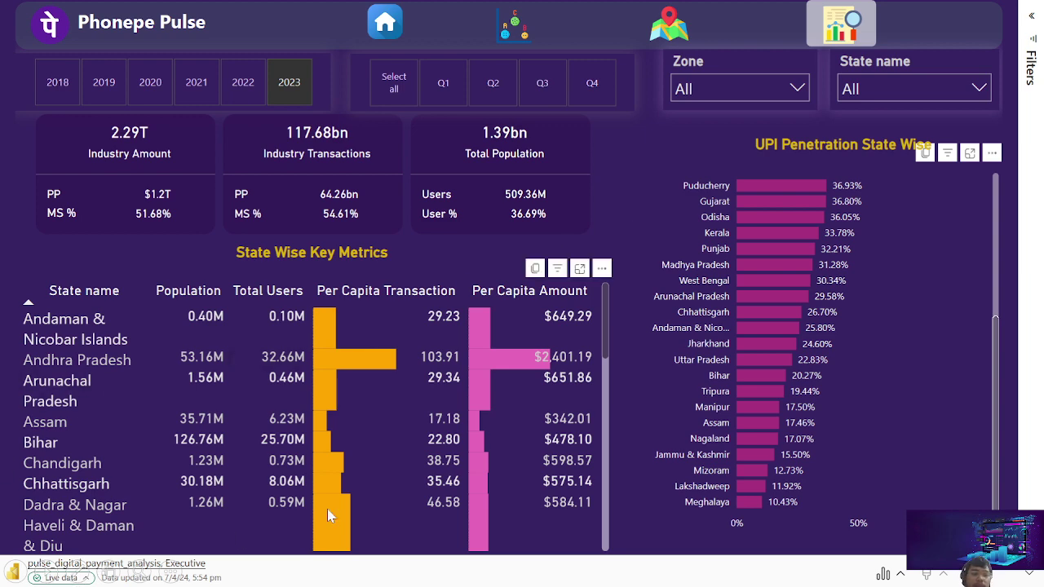
click(47, 571)
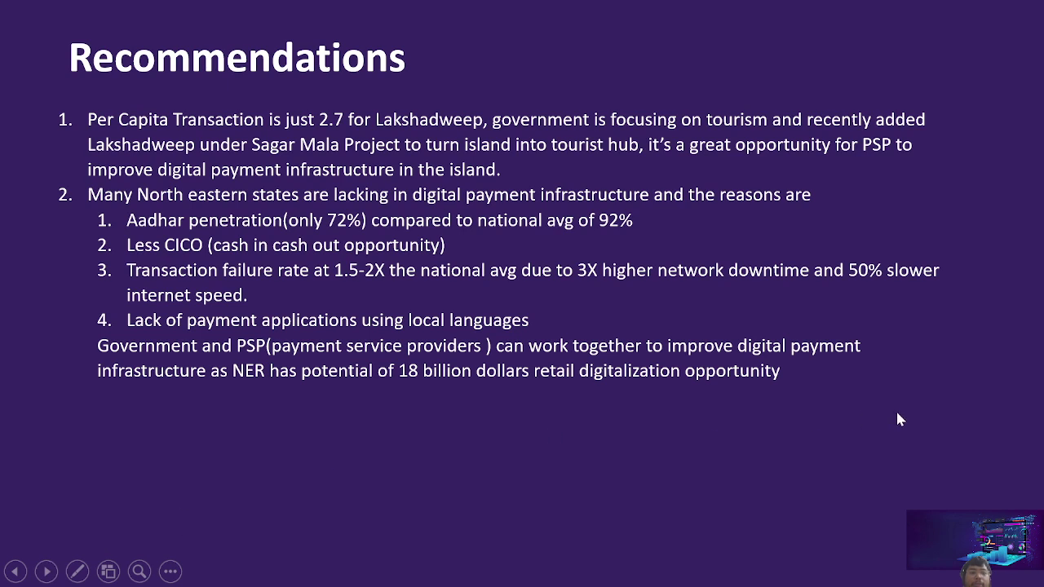